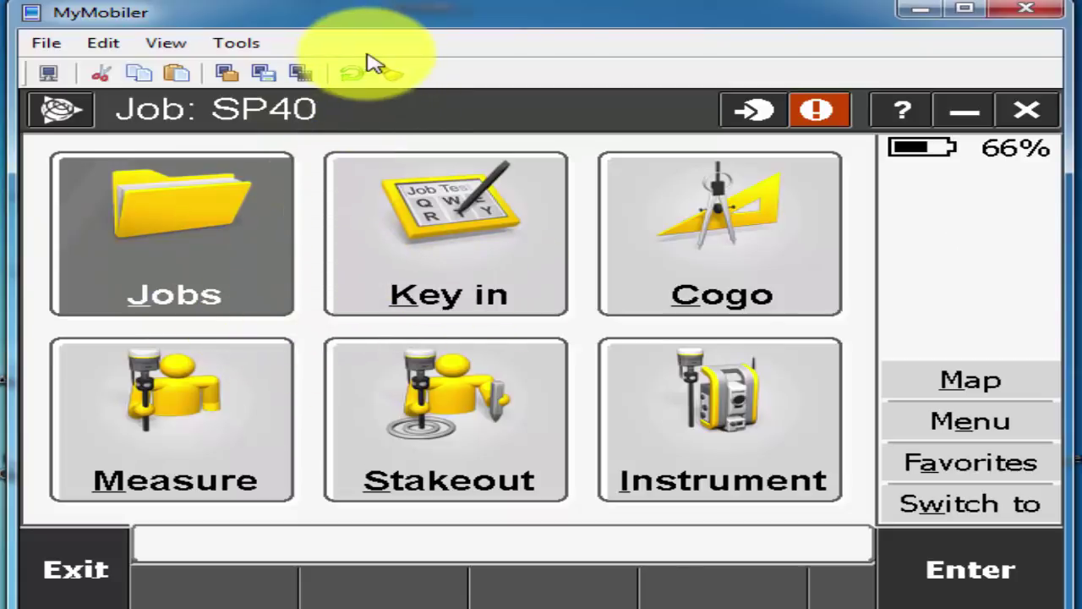
Step: Start a new job named STOCK PILE, keeping Last used job as the template
{"action": "left_click", "coordinate": [188, 243]}
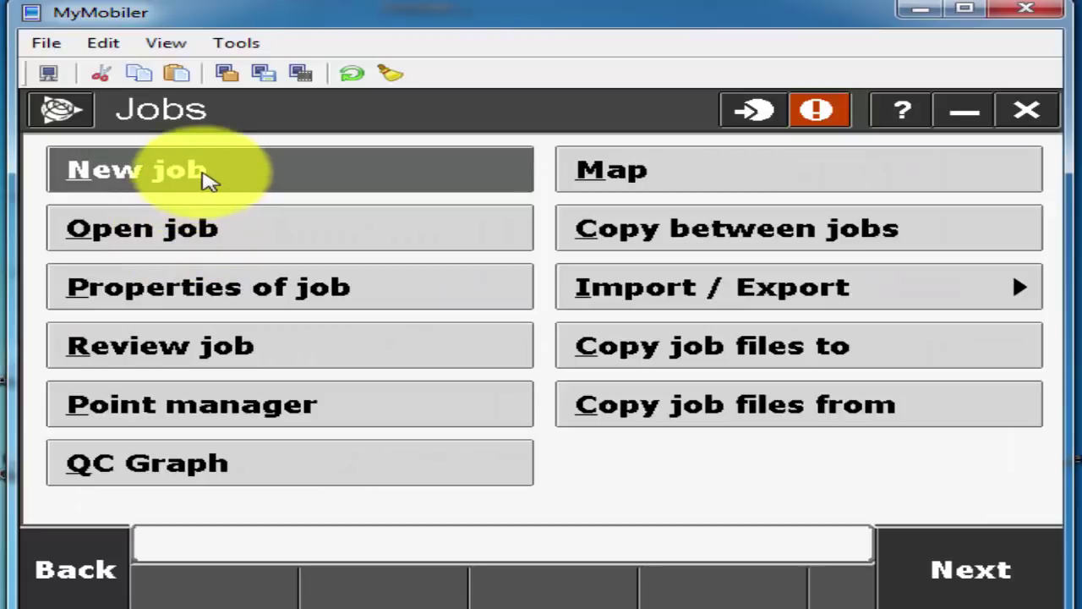
{"action": "left_click", "coordinate": [207, 179]}
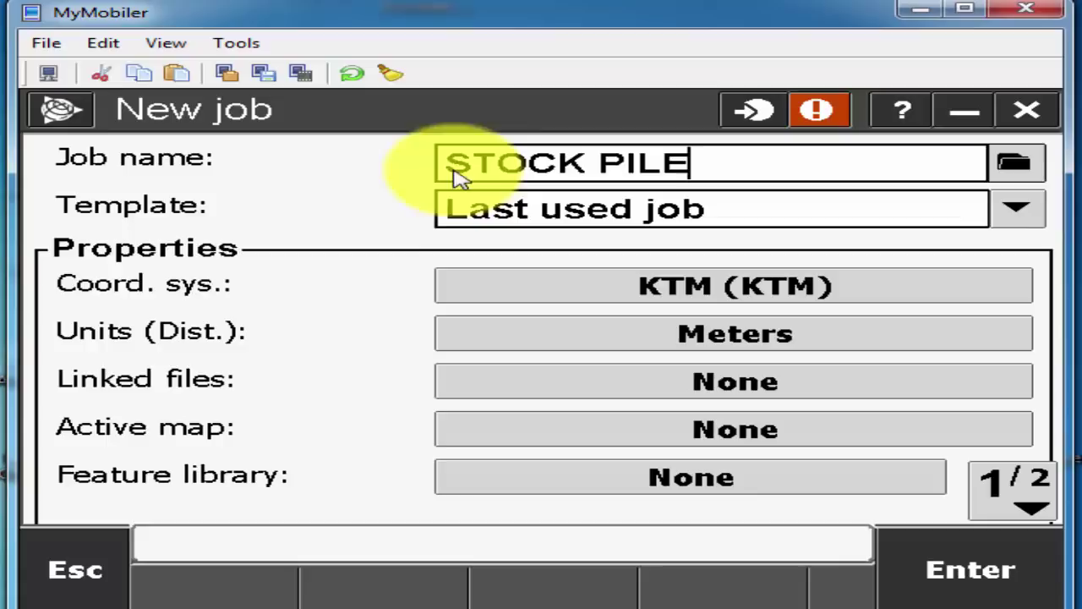
{"action": "left_click", "coordinate": [1021, 215]}
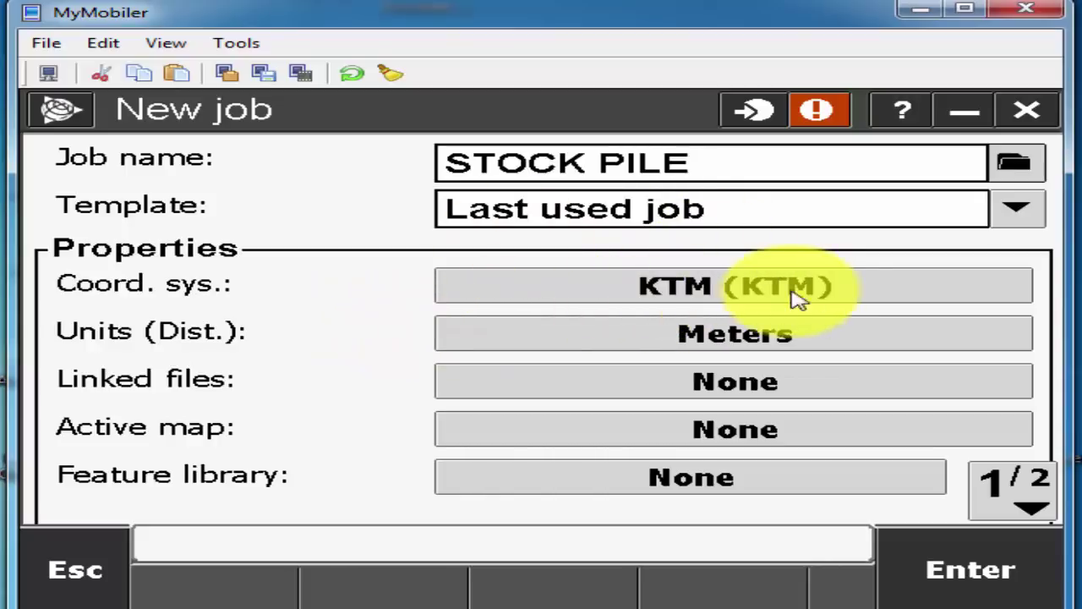
Step: Pick the KTM system from the library with the EGM08-Kuwait geoid model and store it
{"action": "left_click", "coordinate": [875, 289]}
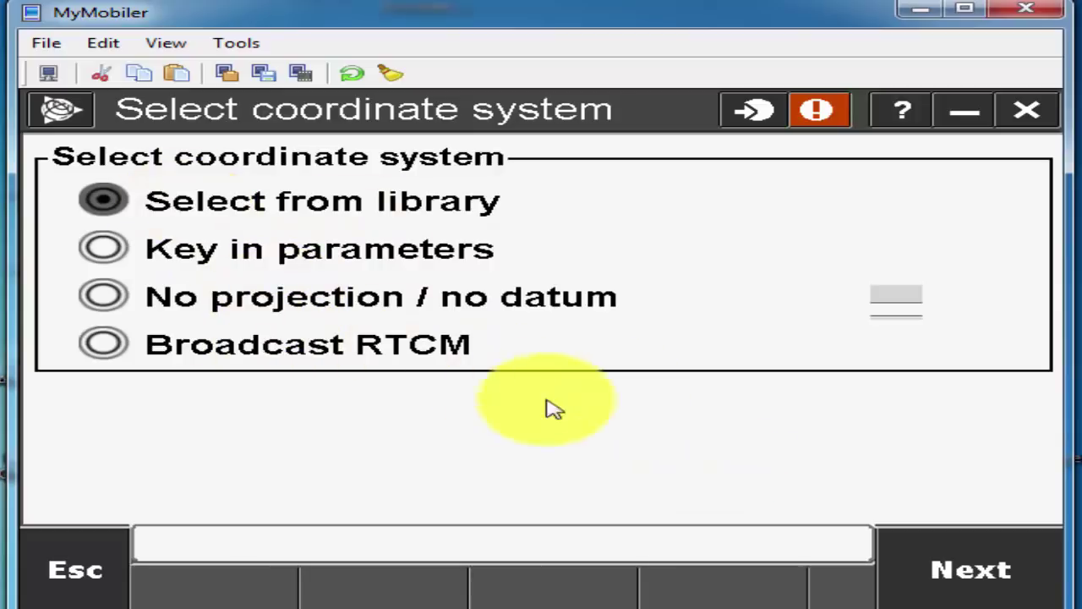
{"action": "left_click", "coordinate": [901, 541]}
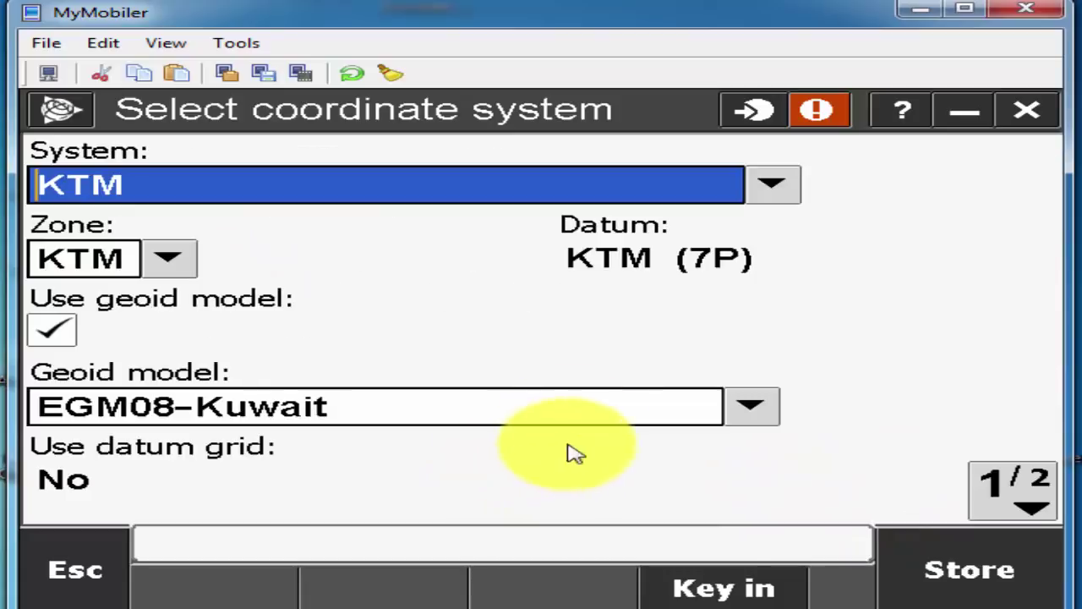
{"action": "left_click", "coordinate": [765, 189]}
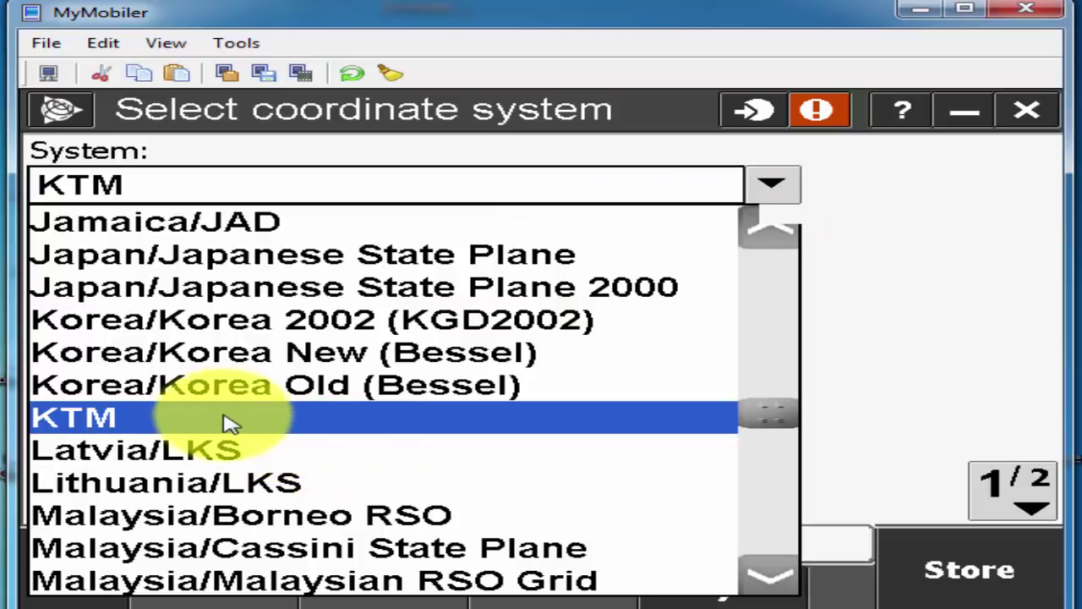
{"action": "left_click", "coordinate": [159, 423]}
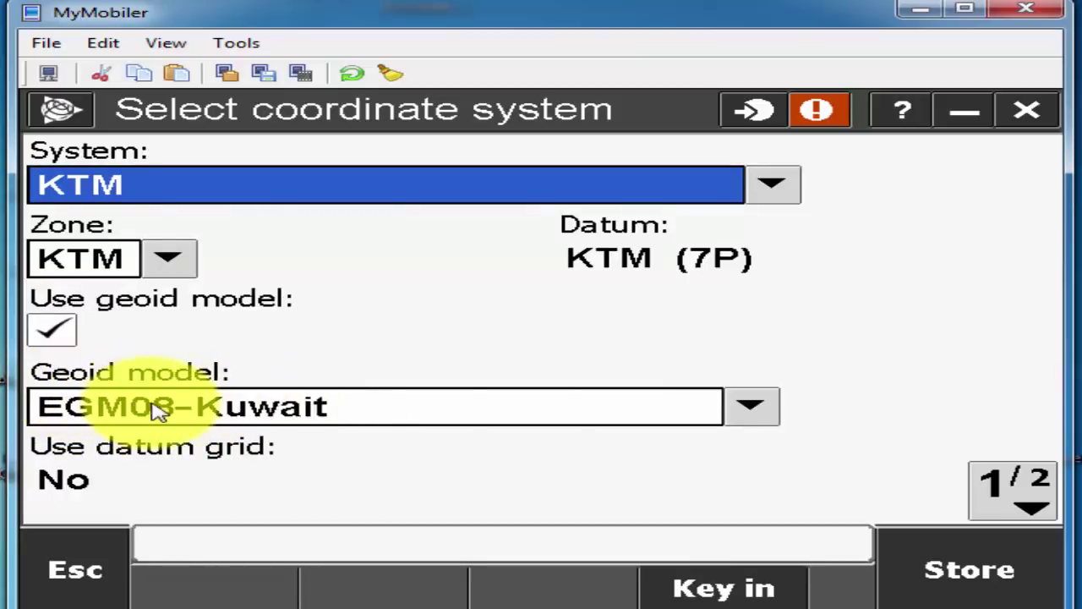
{"action": "left_click", "coordinate": [750, 421]}
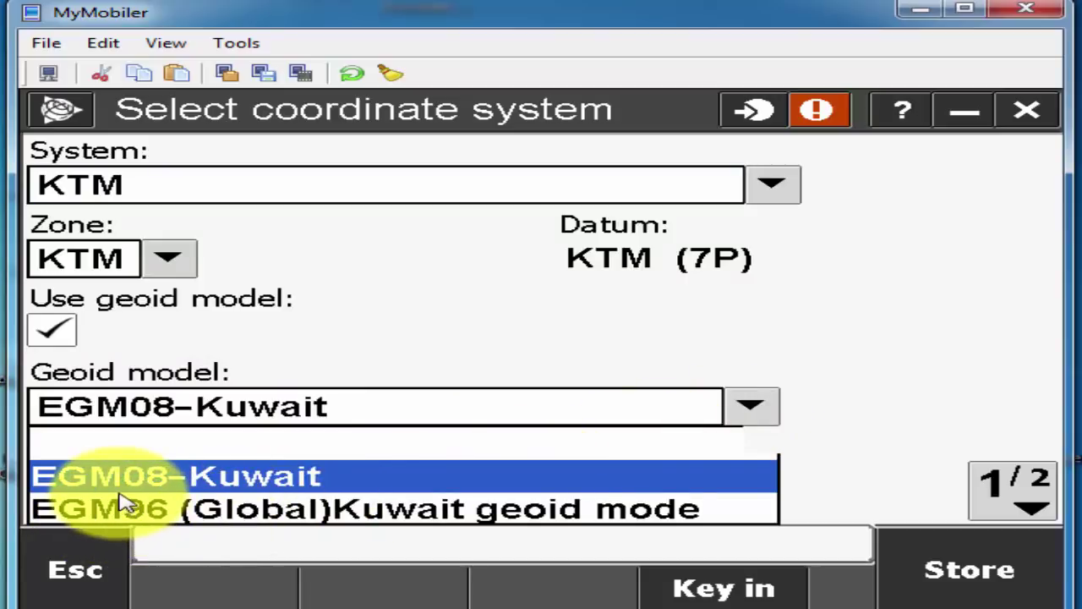
{"action": "left_click", "coordinate": [314, 478]}
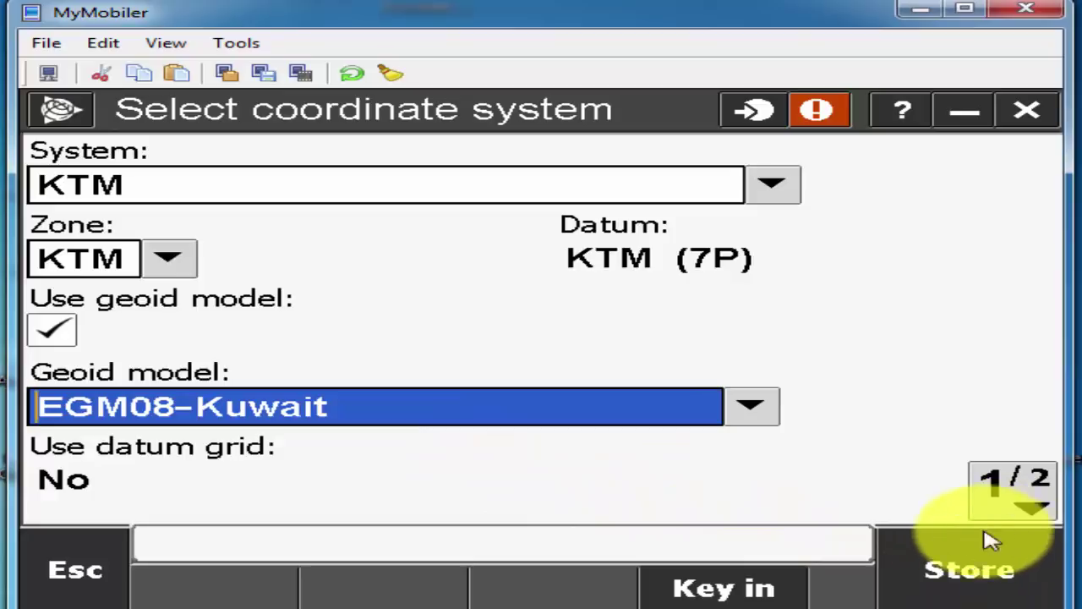
{"action": "left_click", "coordinate": [973, 567]}
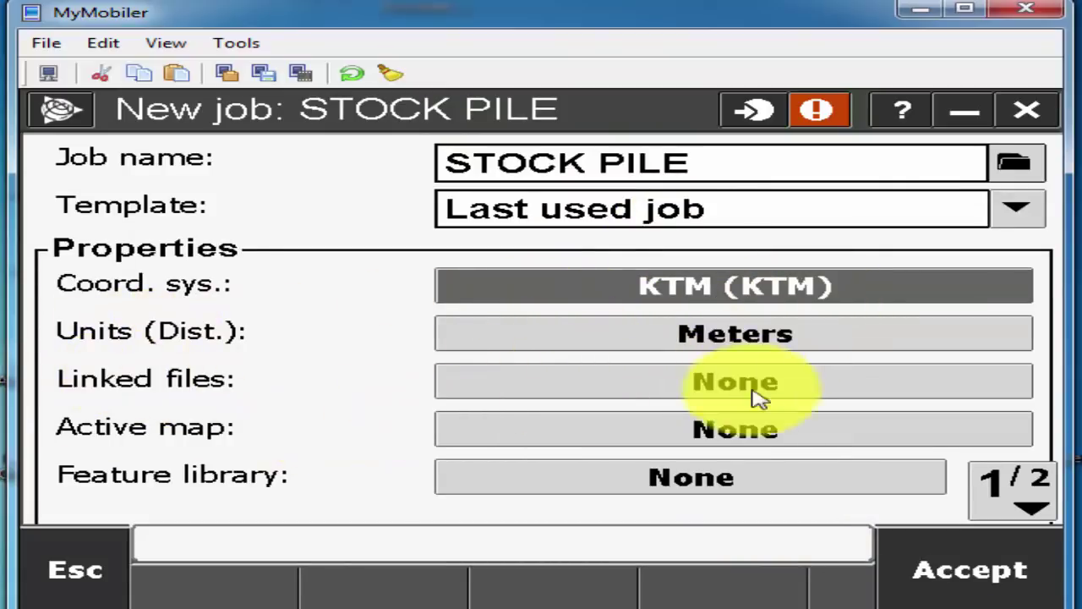
Step: Accept the STOCK PILE job, then browse the stored jobs' import folder and cancel without opening any
{"action": "left_click", "coordinate": [956, 569]}
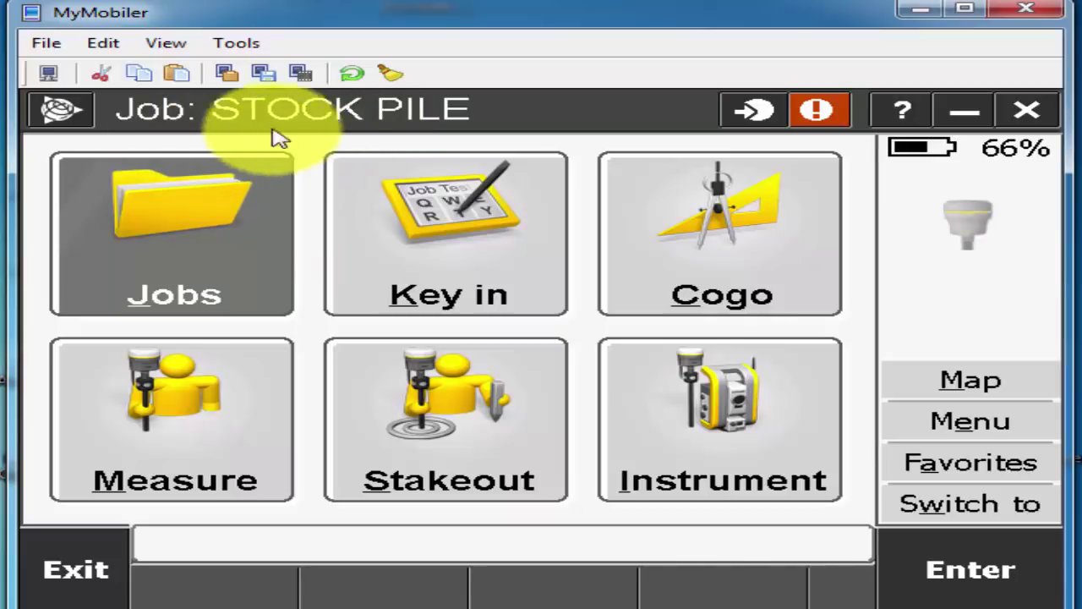
{"action": "left_click", "coordinate": [190, 264]}
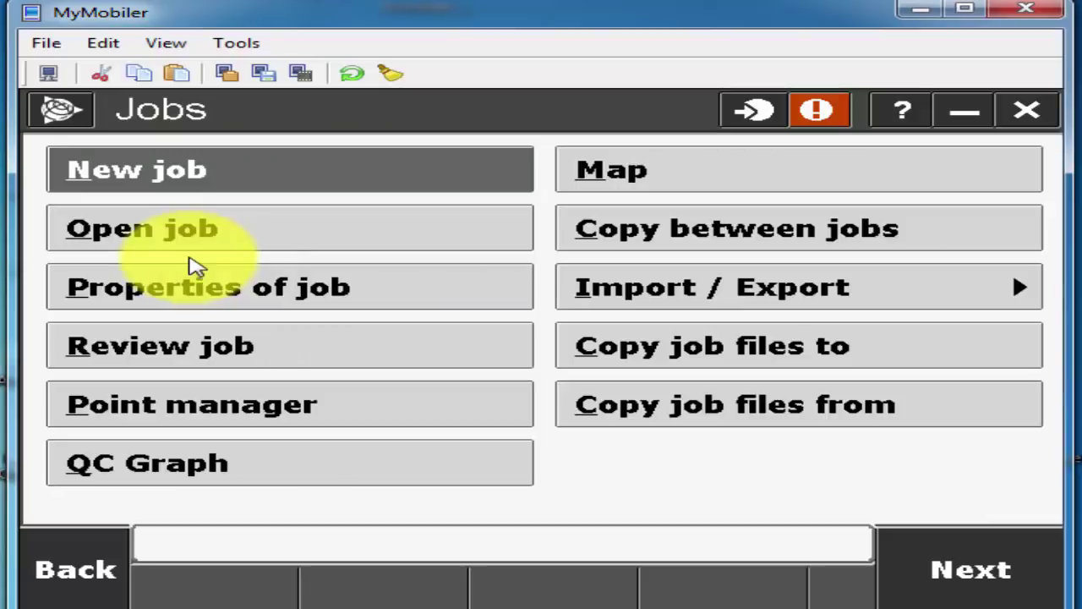
{"action": "left_click", "coordinate": [230, 235]}
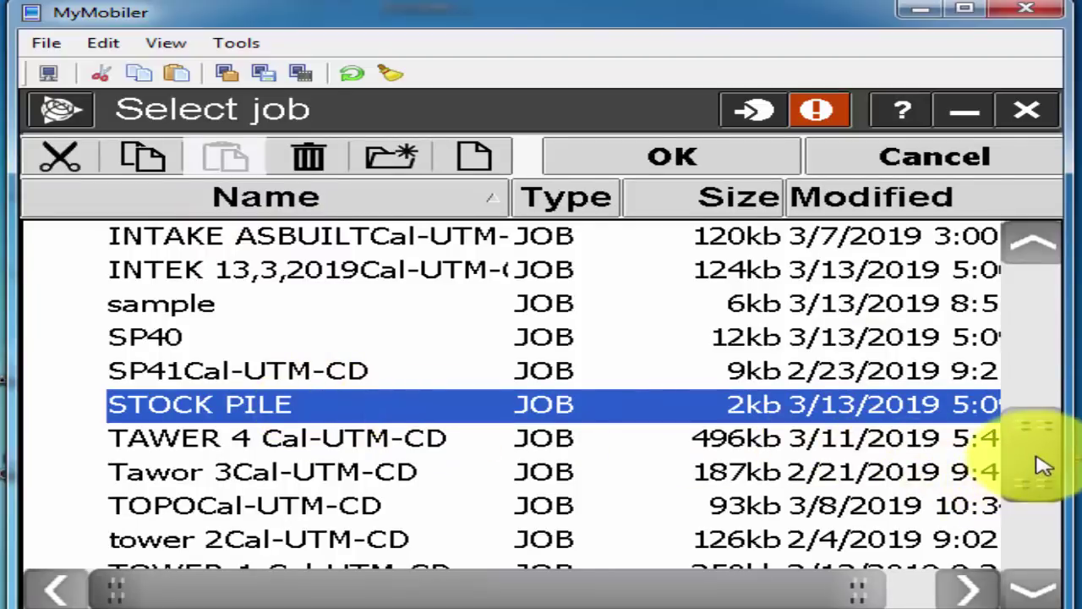
{"action": "left_click_drag", "start_coordinate": [1039, 451], "coordinate": [1034, 577]}
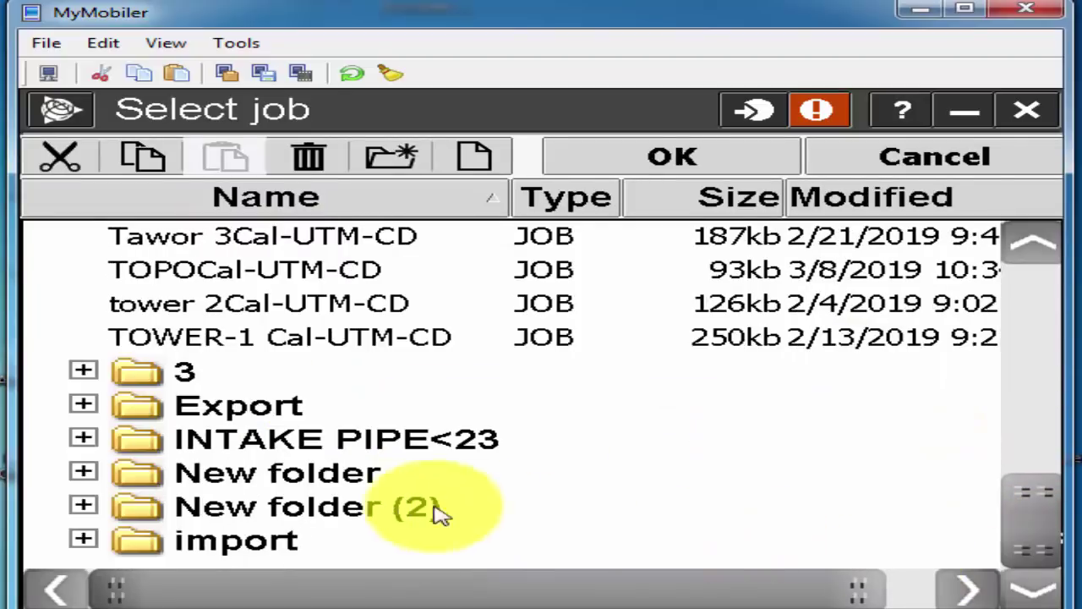
{"action": "left_click", "coordinate": [84, 540]}
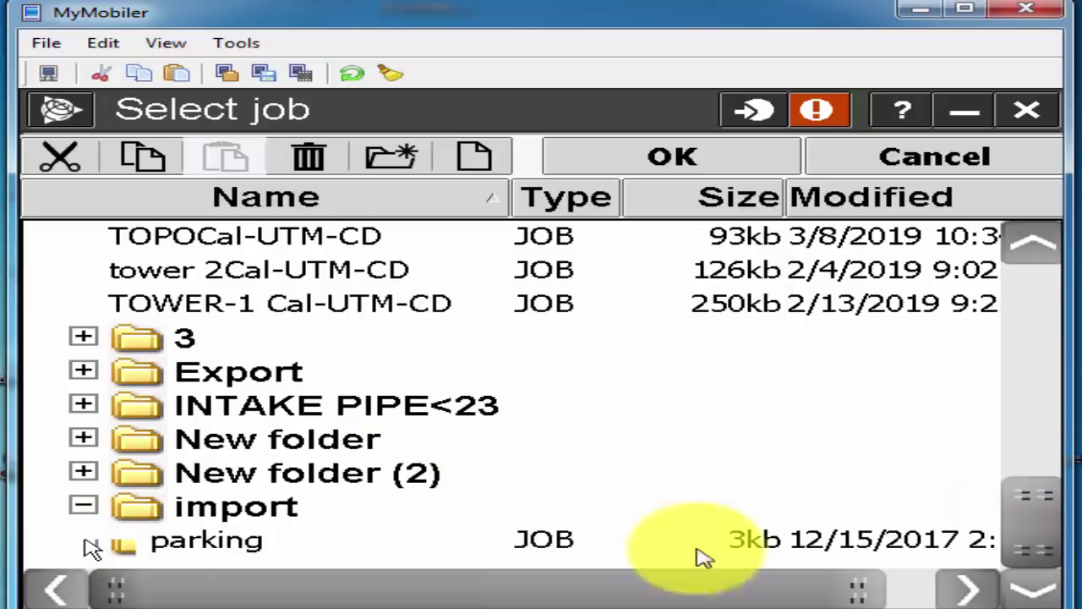
{"action": "left_click", "coordinate": [212, 505]}
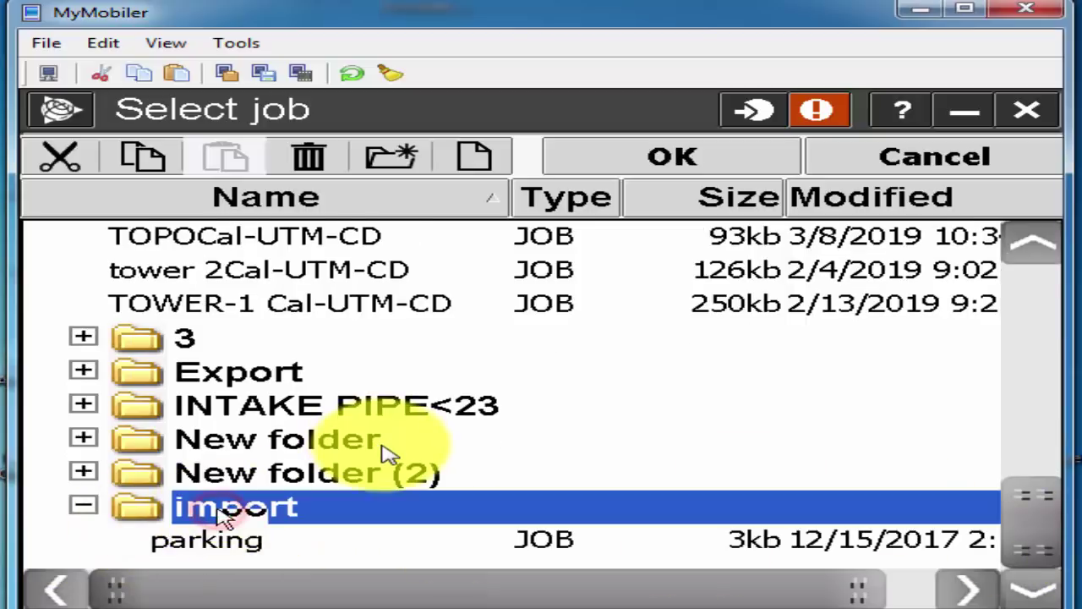
{"action": "left_click", "coordinate": [84, 538]}
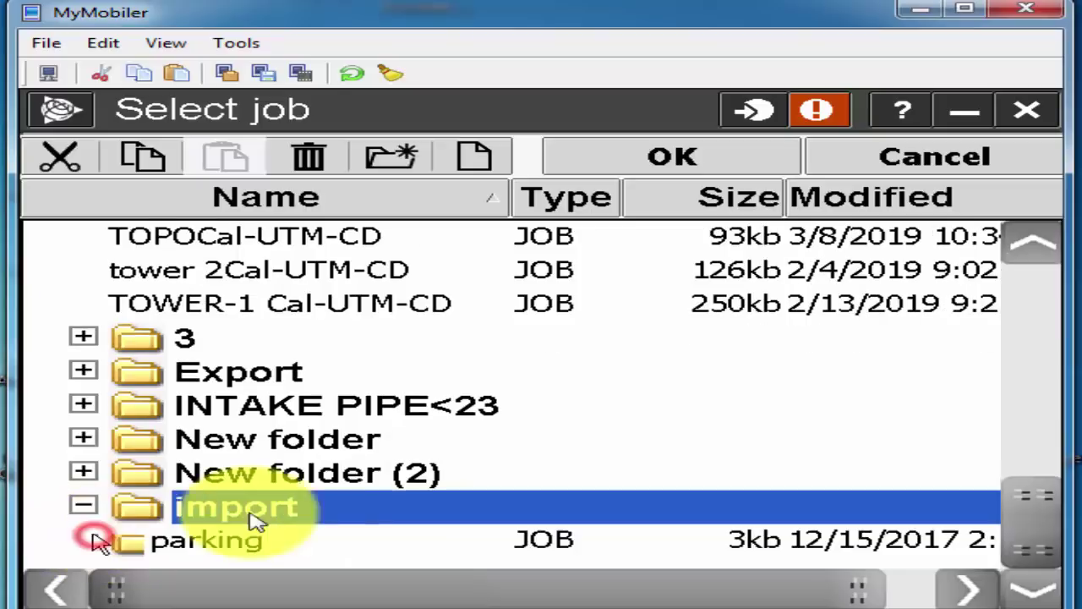
{"action": "left_click", "coordinate": [980, 541]}
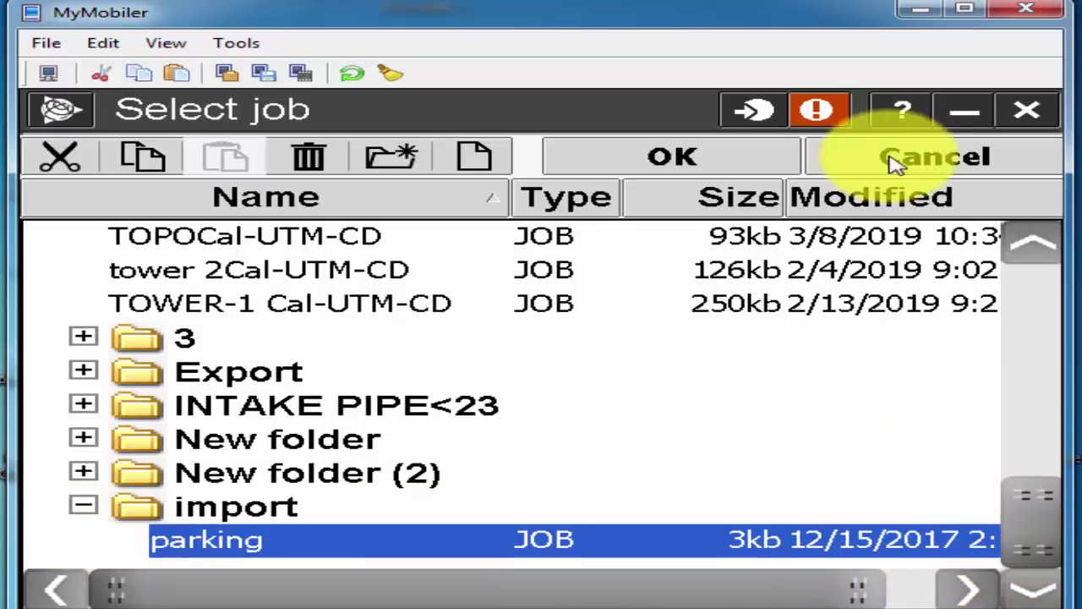
{"action": "left_click", "coordinate": [924, 167]}
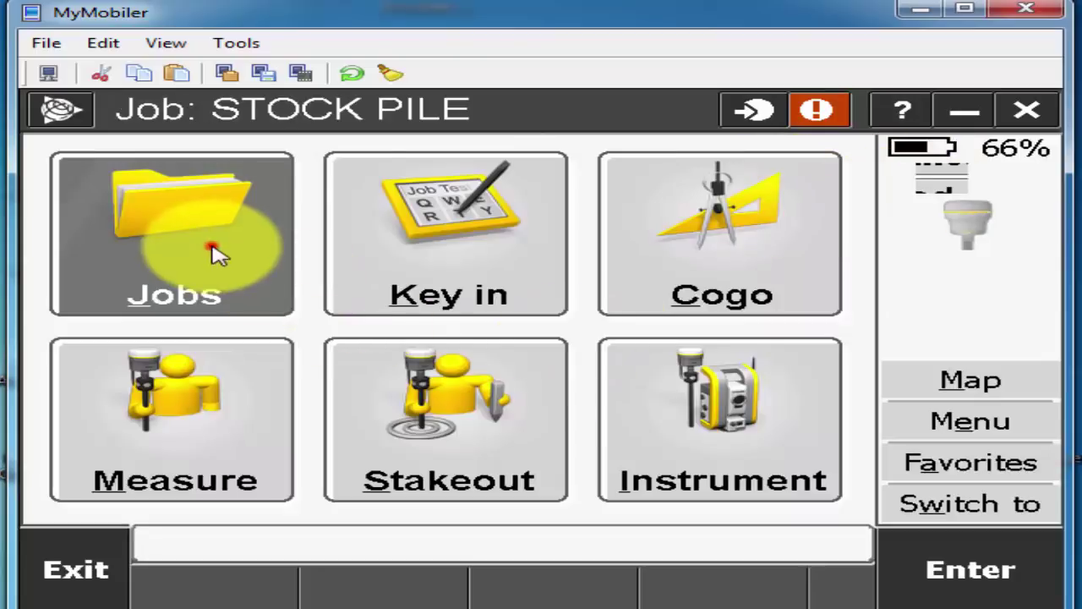
Step: Import SP40Cal-KTM-KLD.cs as comma-delimited points: Field1 as name, Fields 2–4 as northing, easting, elevation
{"action": "left_click", "coordinate": [205, 254]}
{"action": "left_click", "coordinate": [662, 293]}
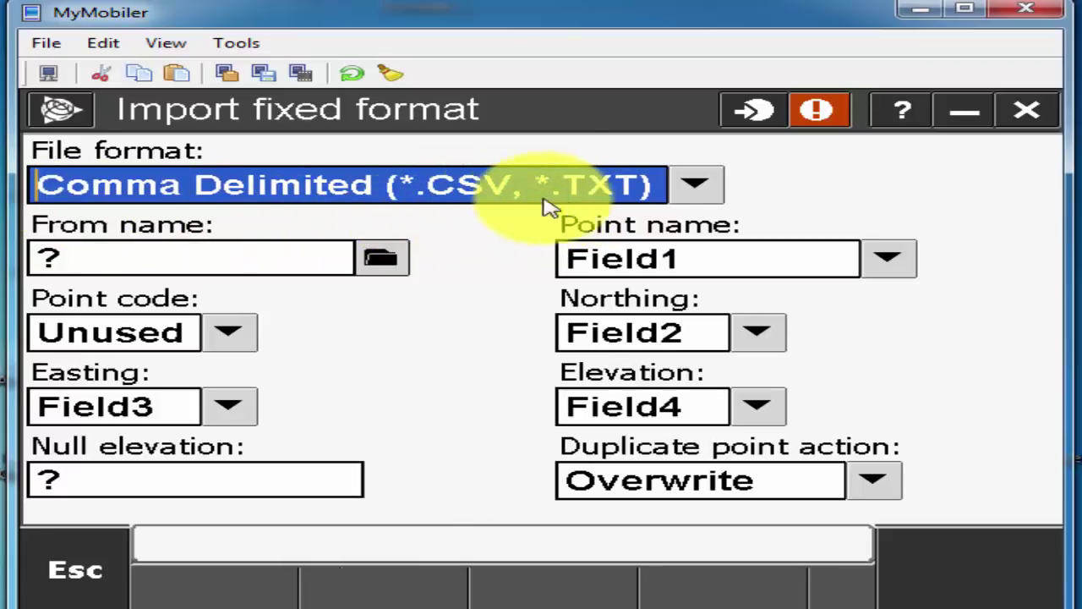
{"action": "left_click", "coordinate": [380, 262]}
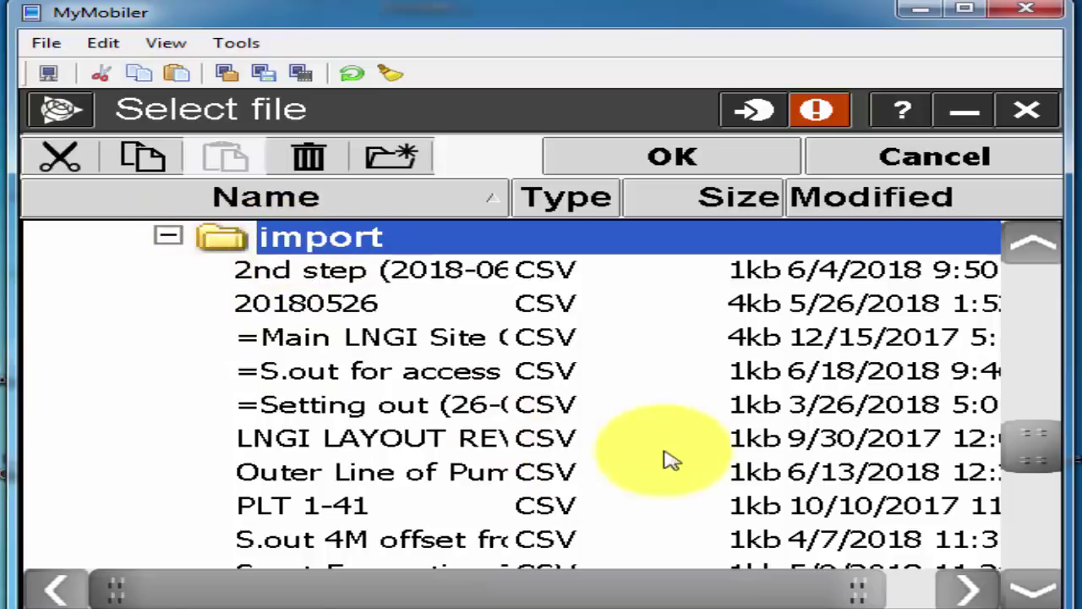
{"action": "left_click", "coordinate": [1039, 590]}
{"action": "left_click", "coordinate": [1045, 591]}
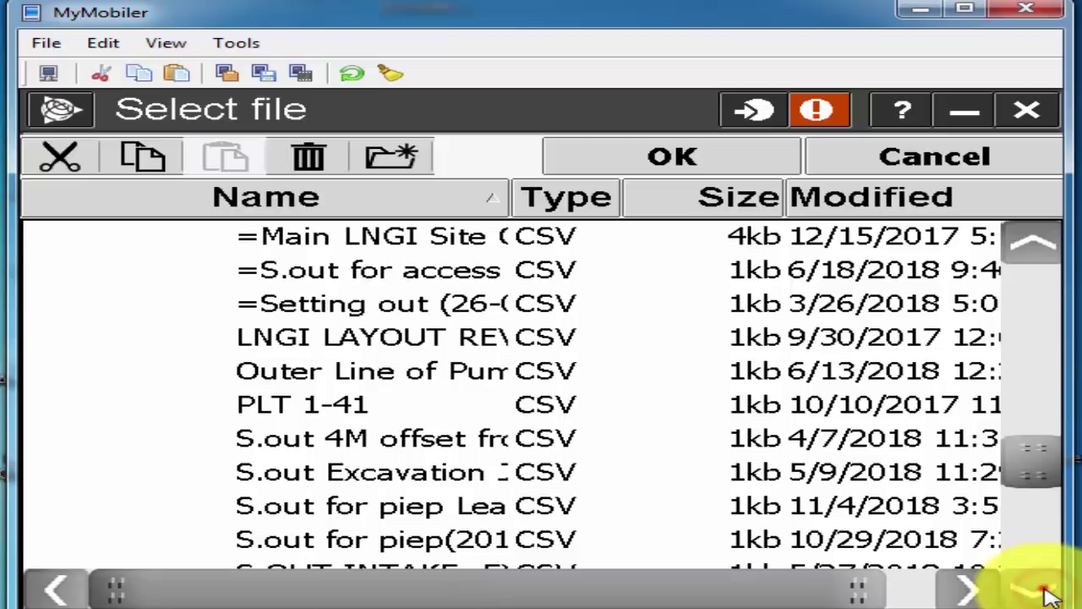
{"action": "left_click", "coordinate": [1045, 591]}
{"action": "left_click", "coordinate": [1045, 591]}
{"action": "left_click", "coordinate": [1045, 591]}
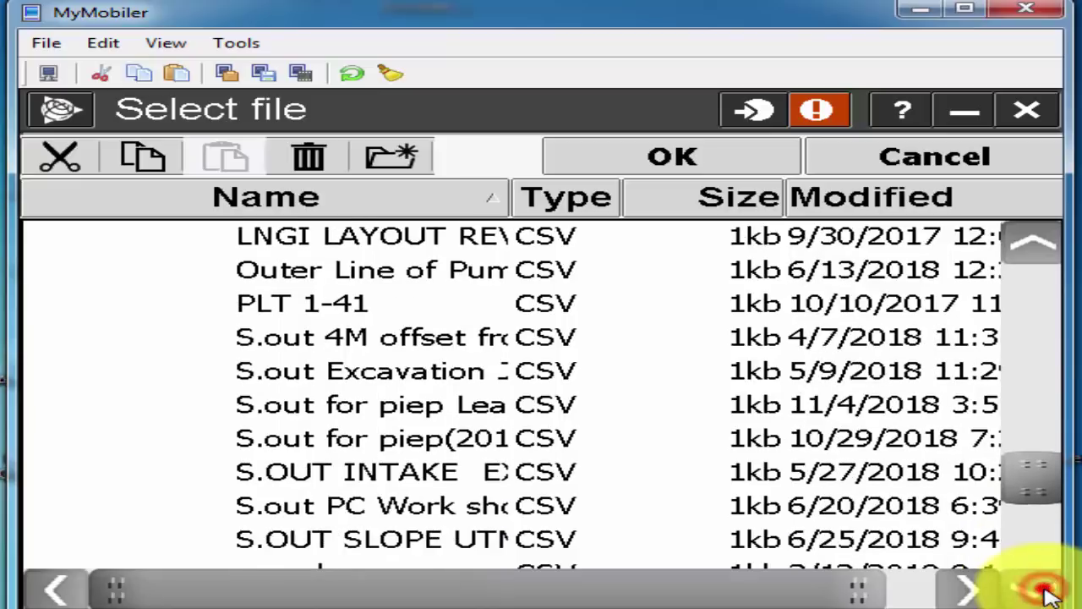
{"action": "left_click", "coordinate": [1045, 591]}
{"action": "left_click", "coordinate": [1045, 591]}
{"action": "left_click", "coordinate": [1045, 590]}
{"action": "left_click", "coordinate": [1045, 591]}
{"action": "left_click", "coordinate": [1045, 591]}
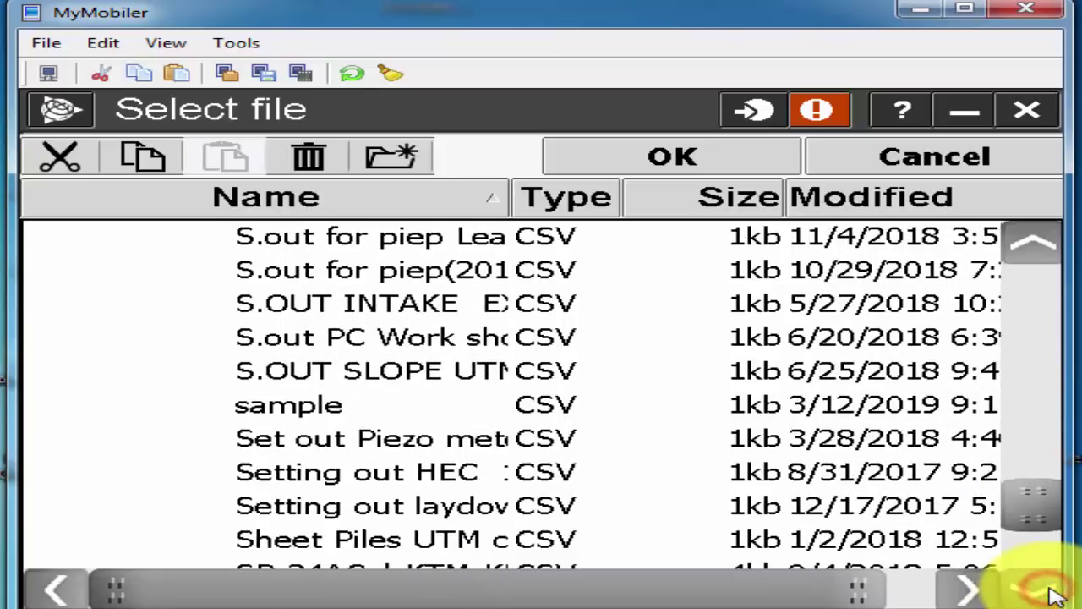
{"action": "left_click", "coordinate": [1045, 591]}
{"action": "left_click", "coordinate": [1049, 591]}
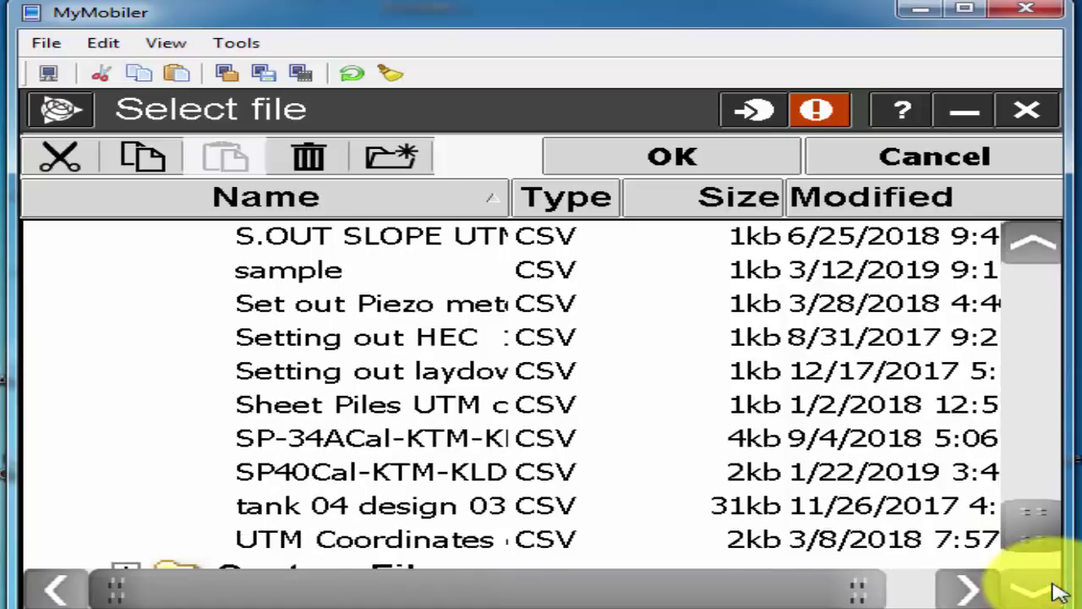
{"action": "double_click", "coordinate": [397, 479]}
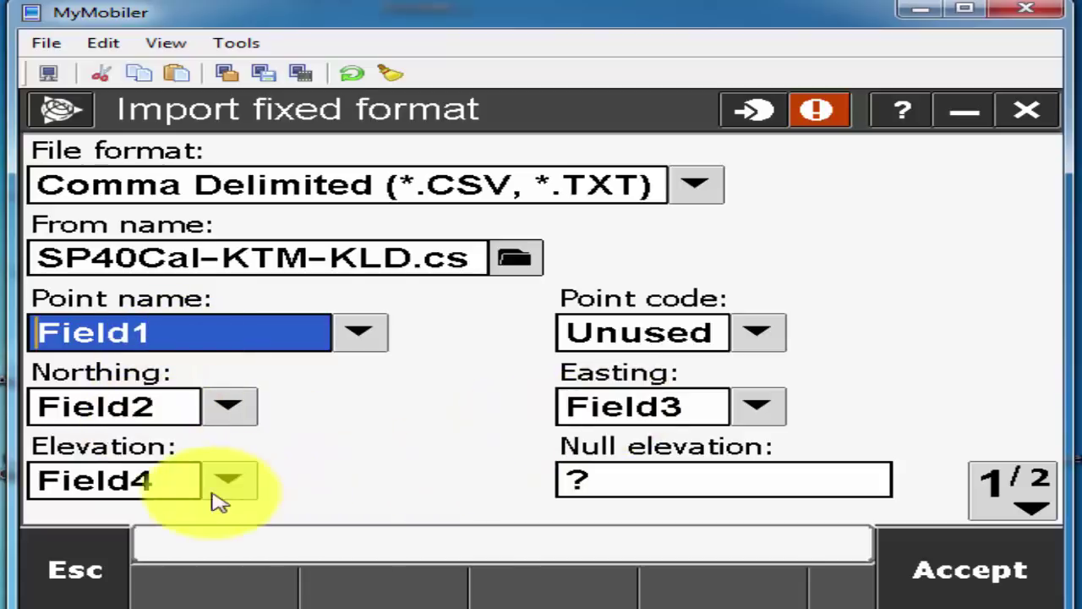
{"action": "left_click", "coordinate": [955, 559]}
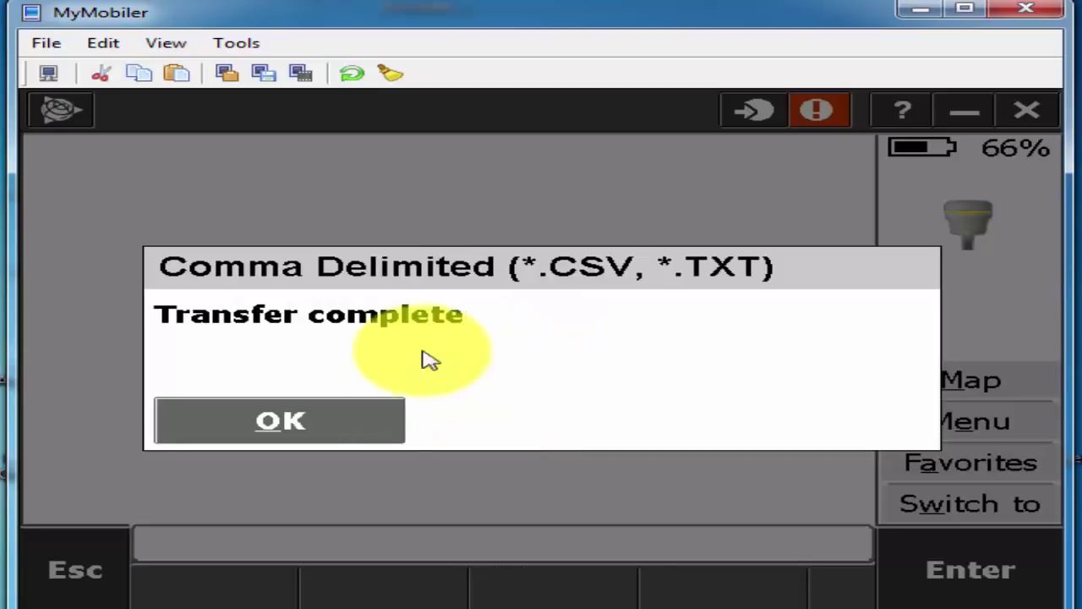
Step: Dismiss the Transfer complete message and view points 1 to 61 on the Map
{"action": "left_click", "coordinate": [361, 427]}
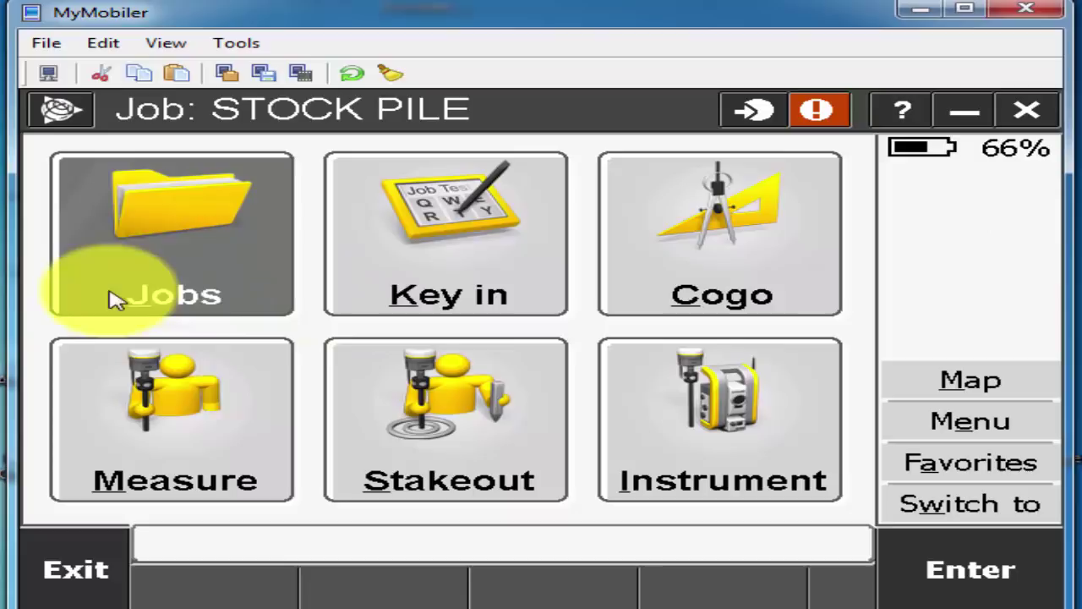
{"action": "left_click", "coordinate": [954, 382]}
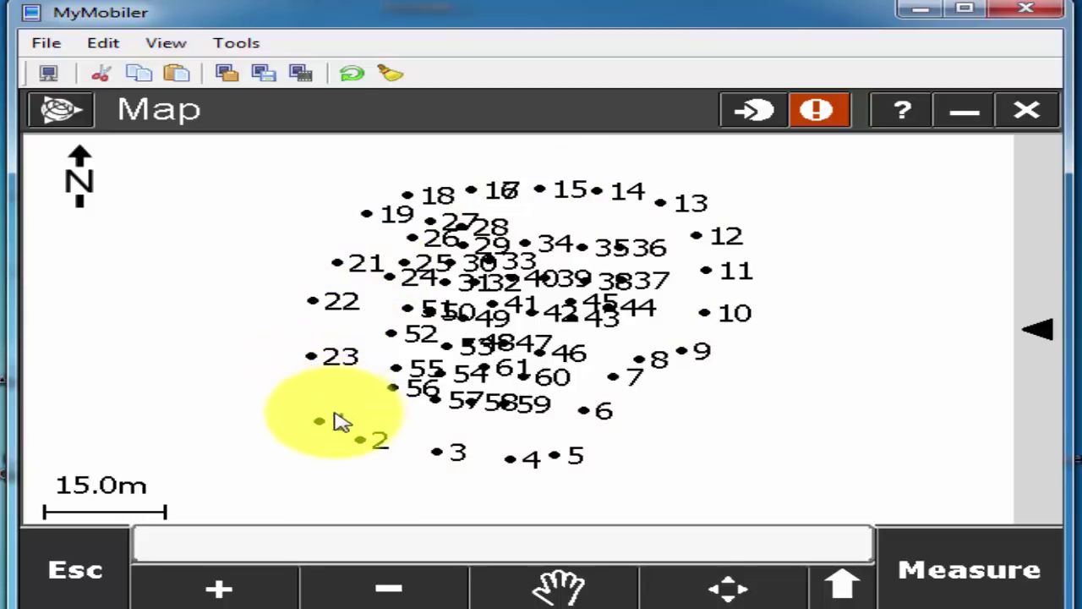
Step: Select points 1 through 23 from the current job on the map
{"action": "right_click", "coordinate": [779, 383]}
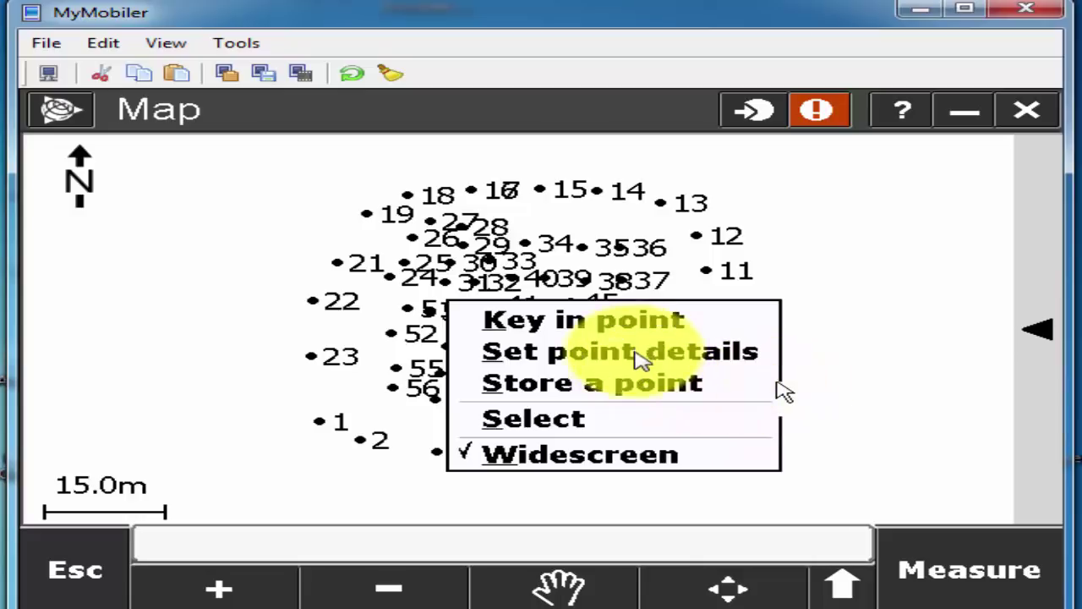
{"action": "left_click", "coordinate": [582, 418]}
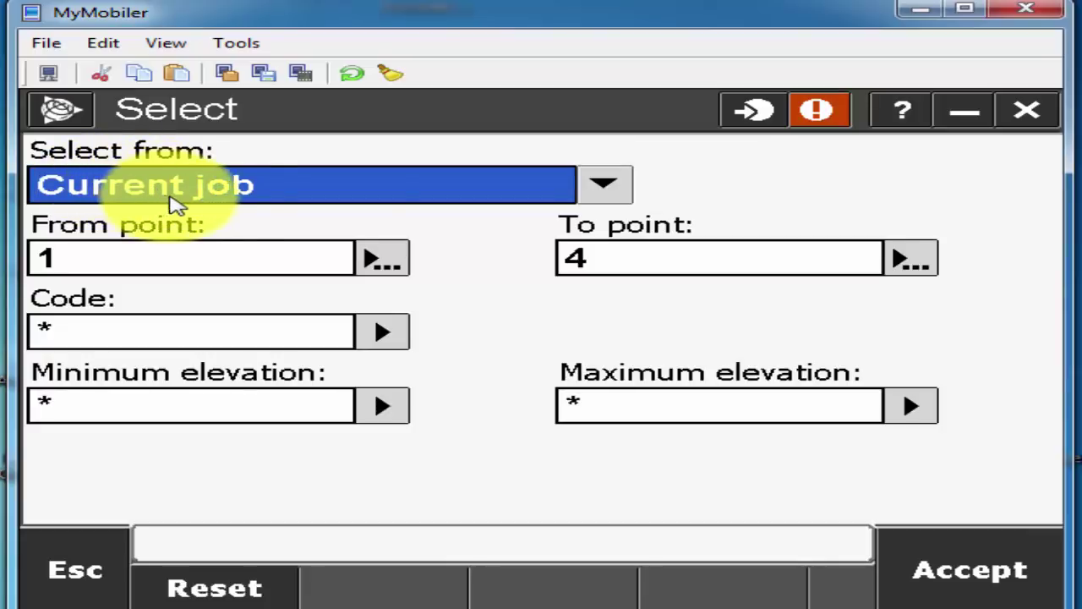
{"action": "left_click", "coordinate": [582, 188]}
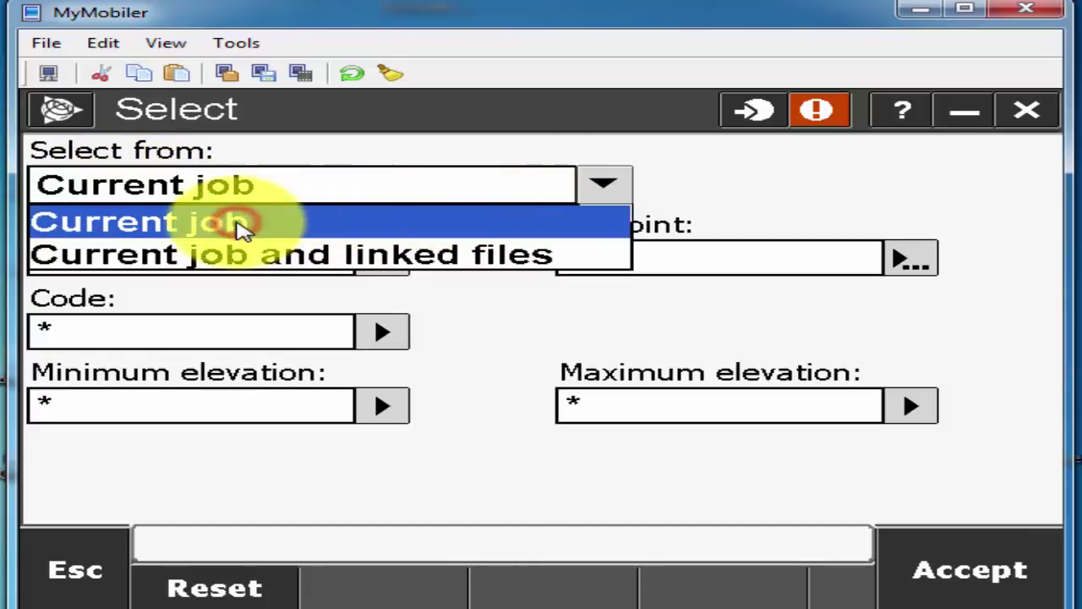
{"action": "left_click", "coordinate": [241, 221]}
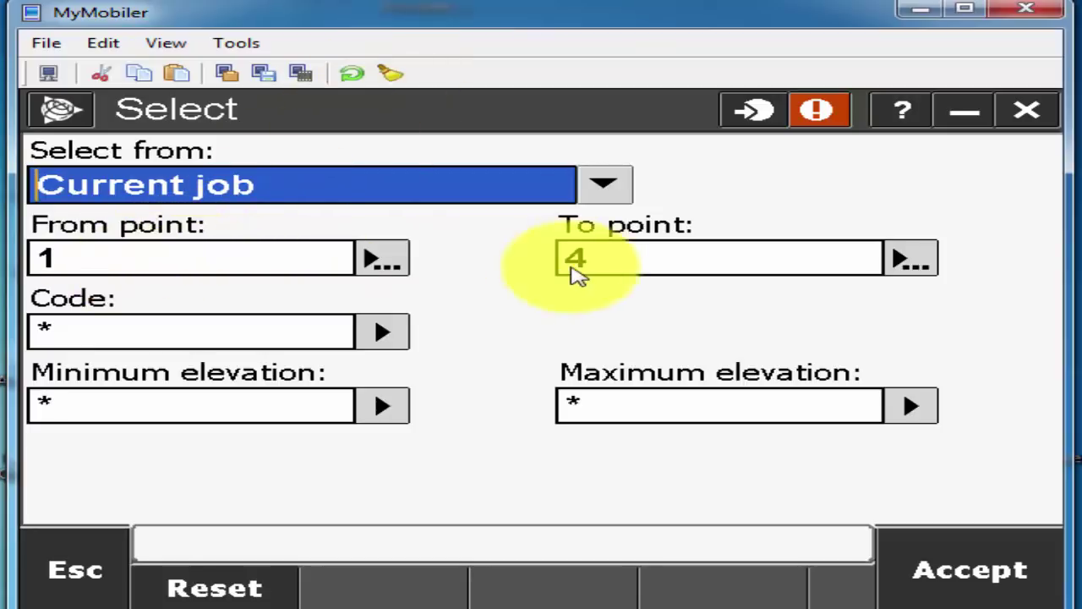
{"action": "left_click", "coordinate": [628, 258]}
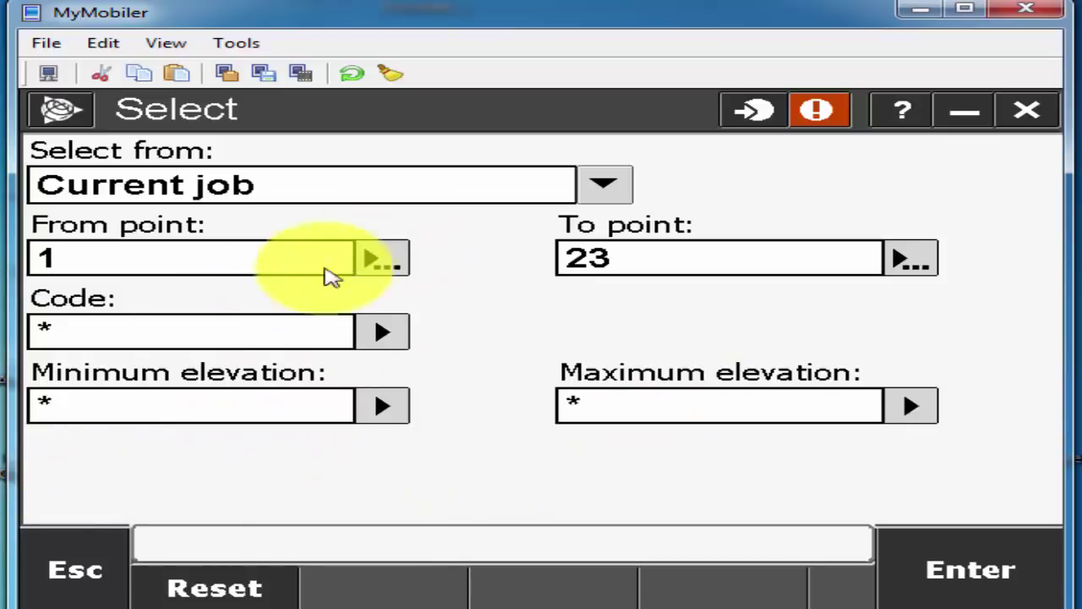
{"action": "left_click", "coordinate": [968, 567]}
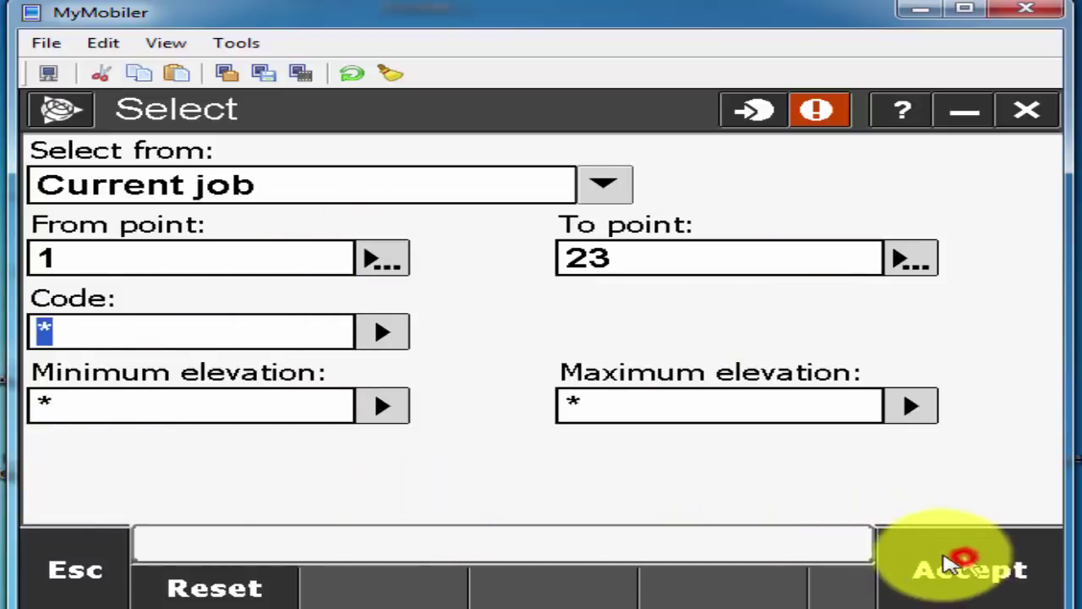
{"action": "left_click", "coordinate": [930, 567]}
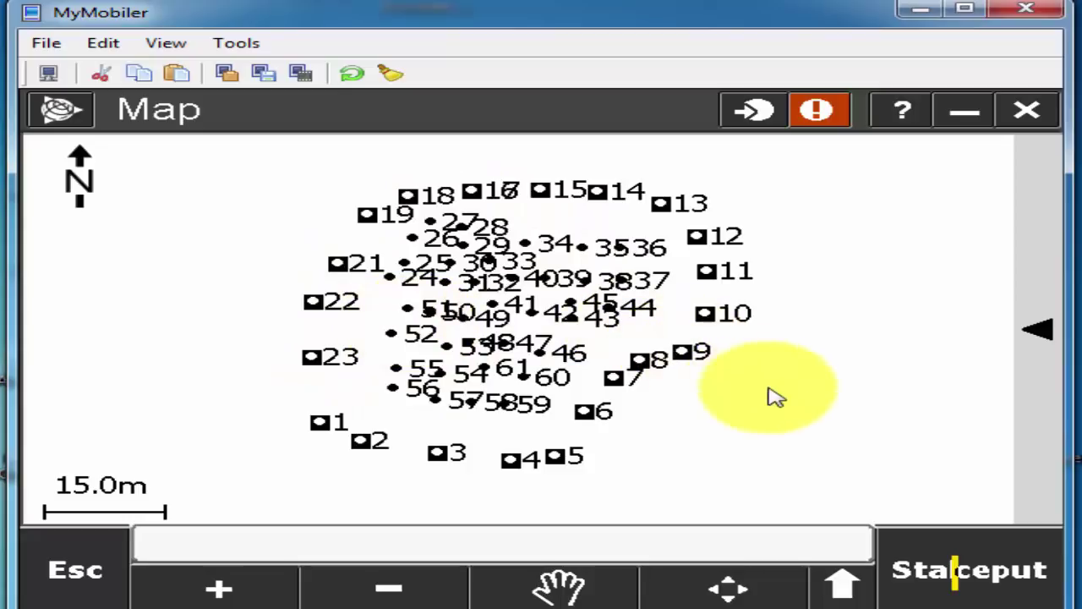
Step: Create the LIMIT OF STOCK PILE surface from points 1–23, shaded from 13.43m to 14.06m
{"action": "right_click", "coordinate": [795, 392]}
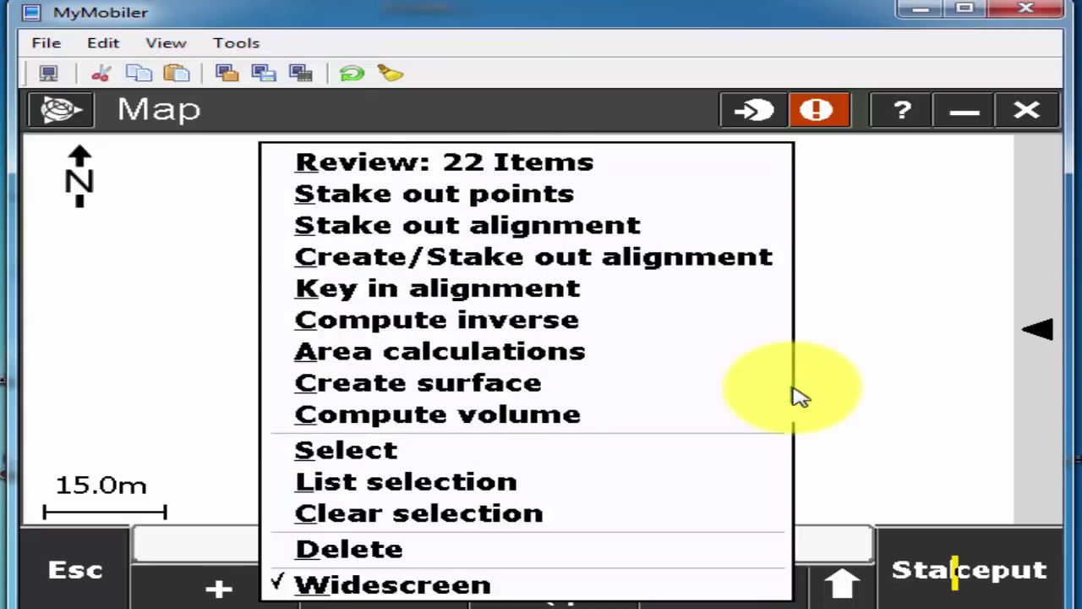
{"action": "left_click", "coordinate": [427, 393]}
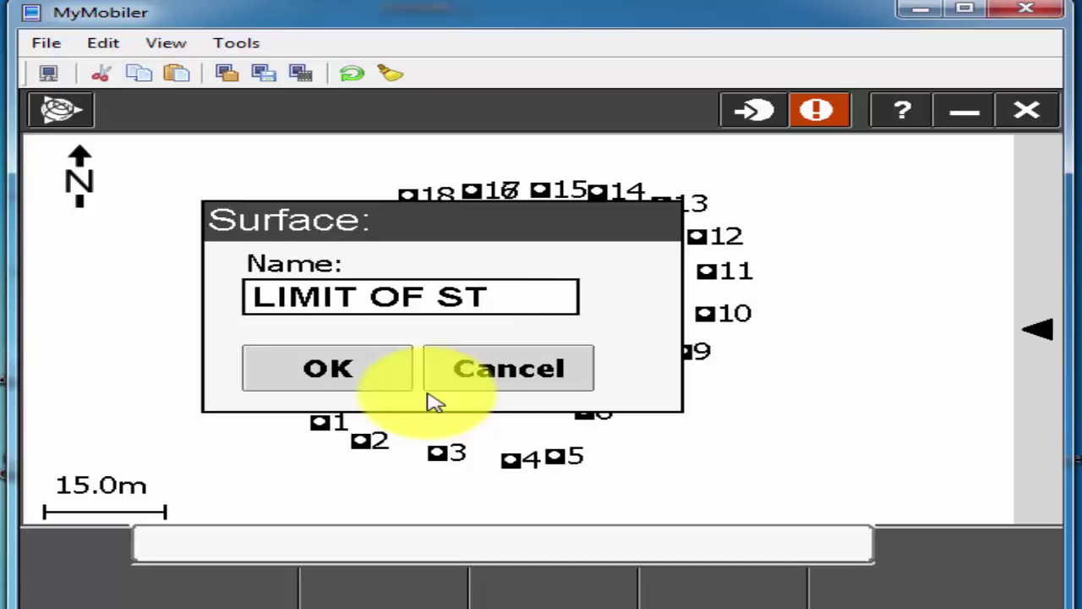
{"action": "type", "text": "CK P"}
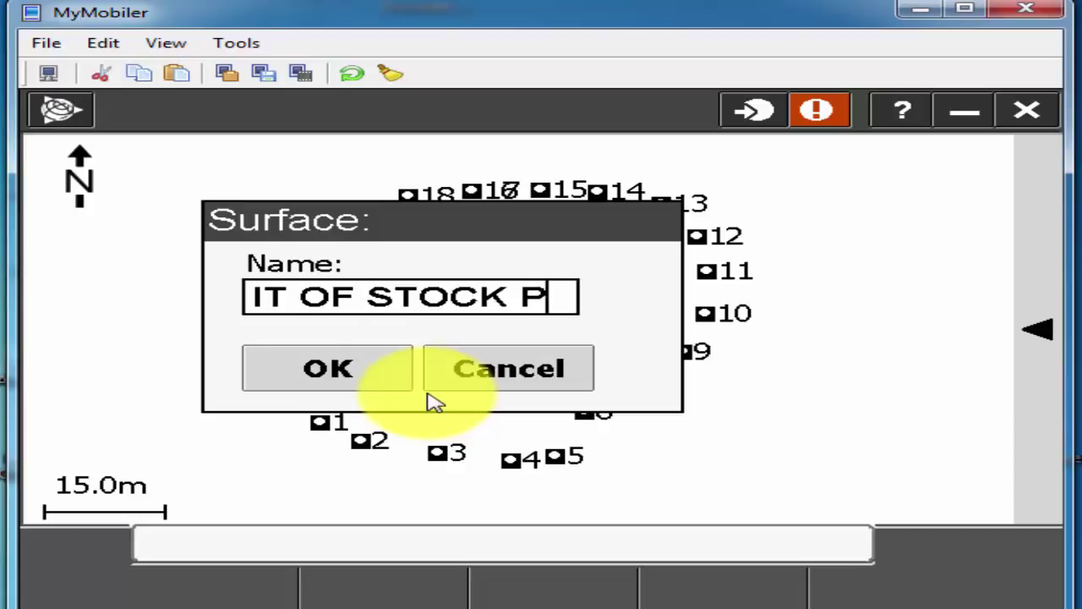
{"action": "type", "text": "ILE"}
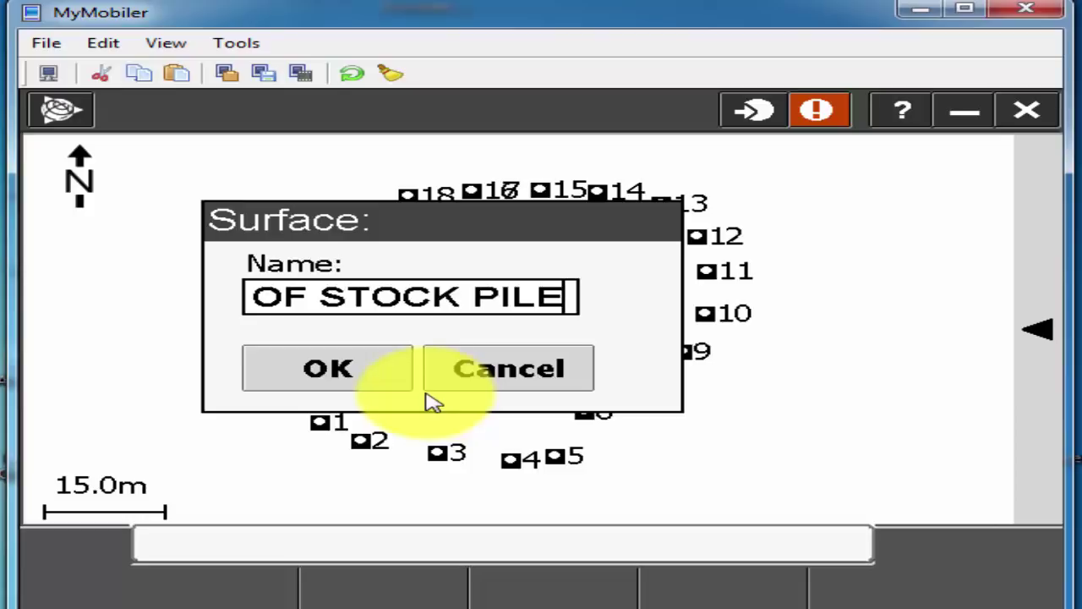
{"action": "left_click", "coordinate": [328, 372]}
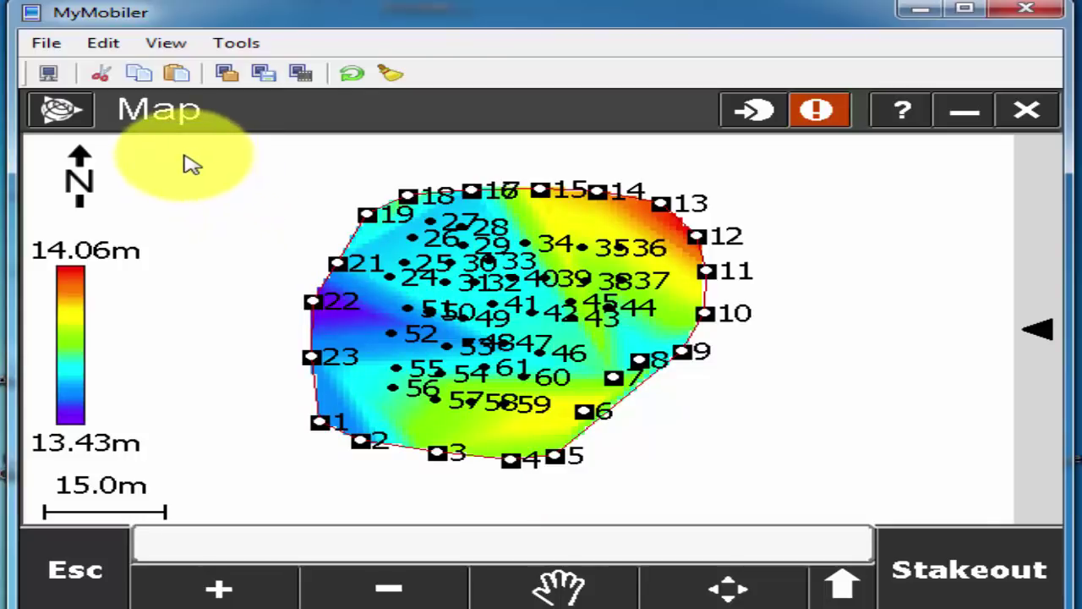
Step: Clear the earlier selection and box-select all stockpile points 1 through 61
{"action": "left_click_drag", "start_coordinate": [185, 157], "coordinate": [271, 251]}
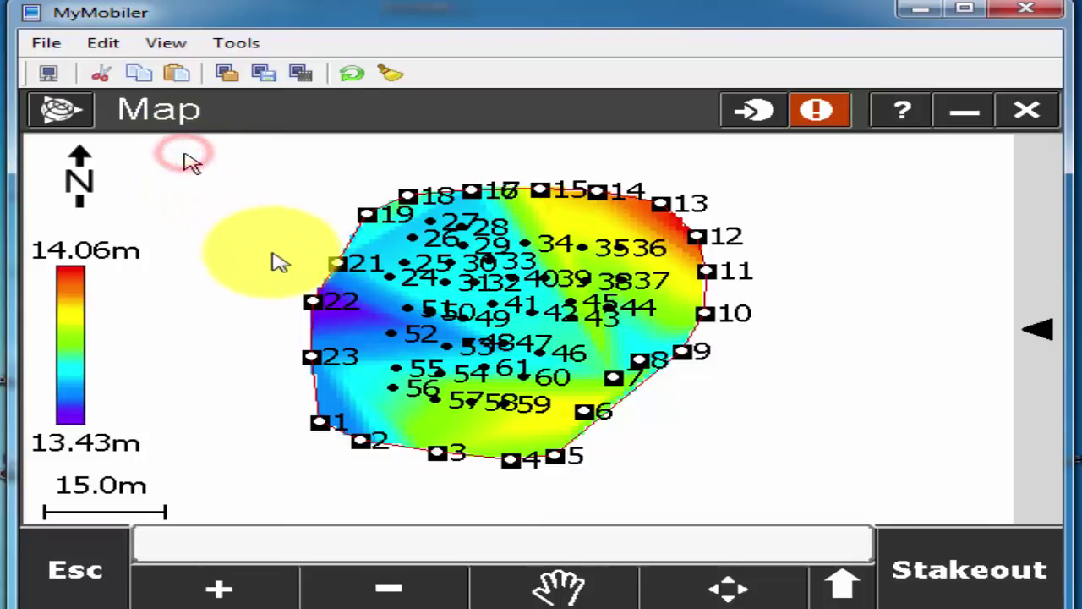
{"action": "right_click", "coordinate": [230, 200]}
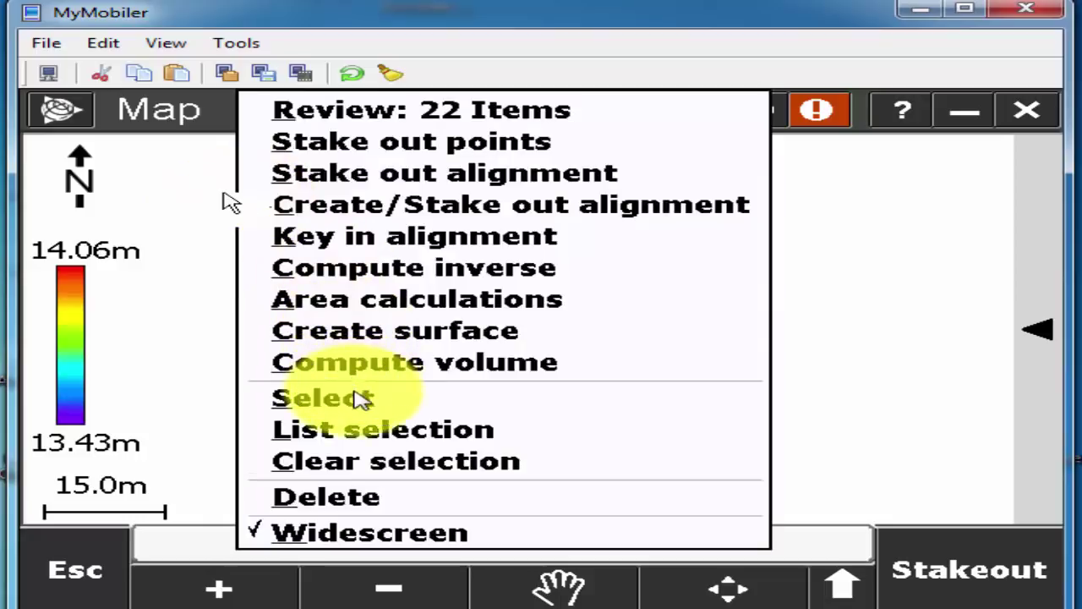
{"action": "left_click", "coordinate": [414, 459]}
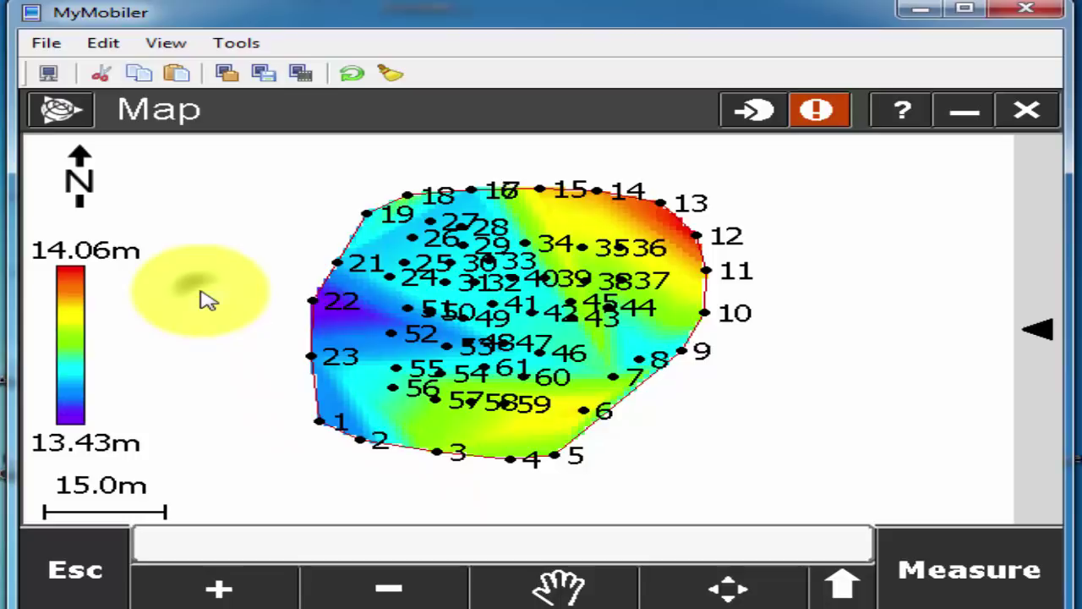
{"action": "right_click", "coordinate": [198, 212]}
{"action": "left_click", "coordinate": [194, 171]}
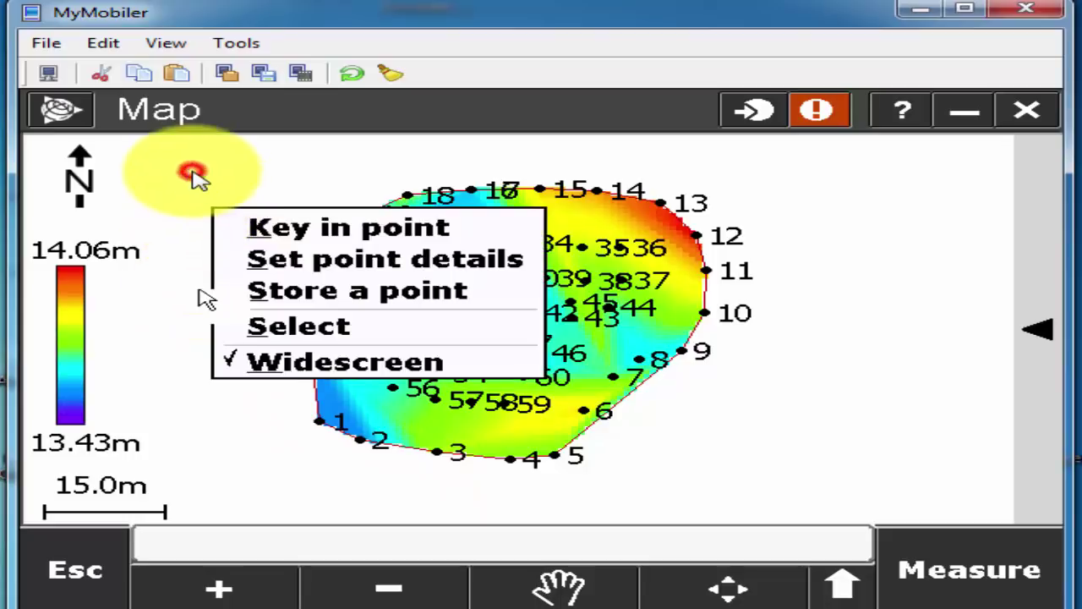
{"action": "left_click_drag", "start_coordinate": [194, 161], "coordinate": [391, 348]}
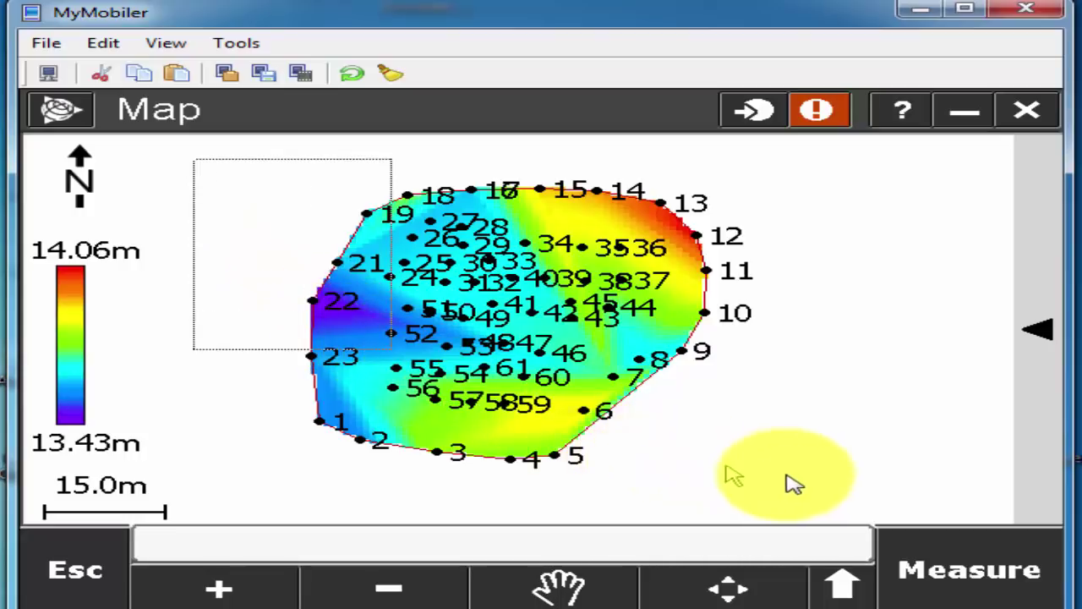
{"action": "left_click_drag", "start_coordinate": [793, 484], "coordinate": [927, 500]}
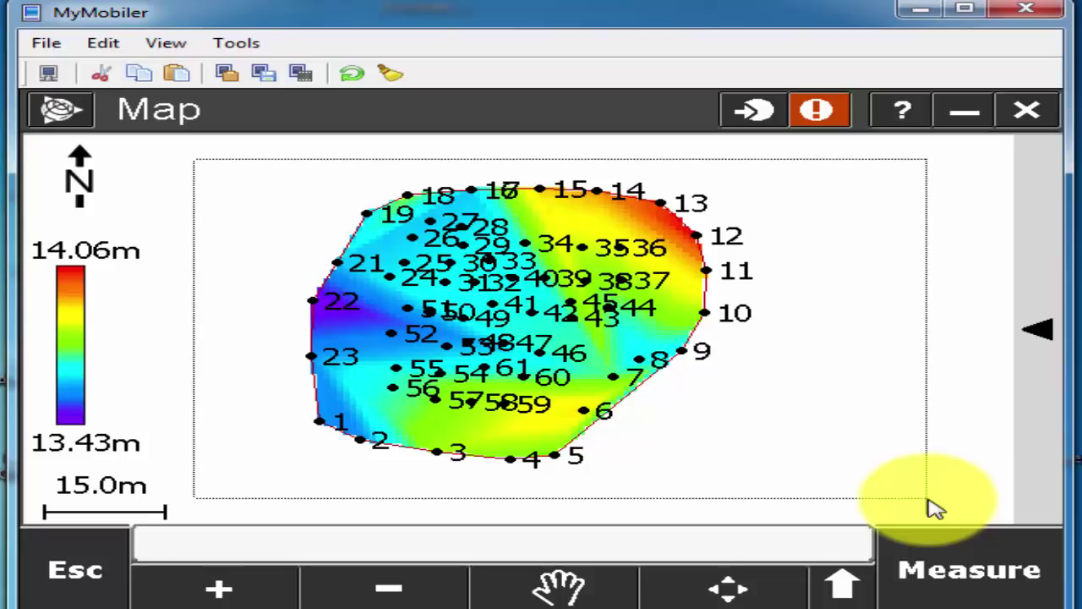
{"action": "left_click_drag", "start_coordinate": [928, 500], "coordinate": [928, 501]}
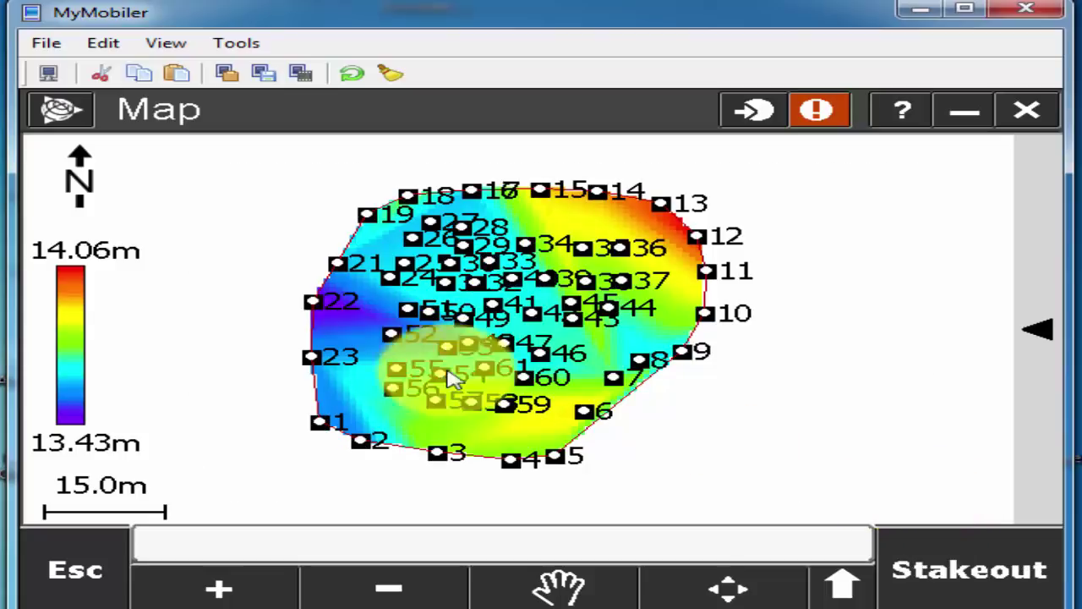
Step: Create the ALL POINTS surface from the 61 selected points, elevations 13.4m to 21.3m
{"action": "right_click", "coordinate": [804, 365]}
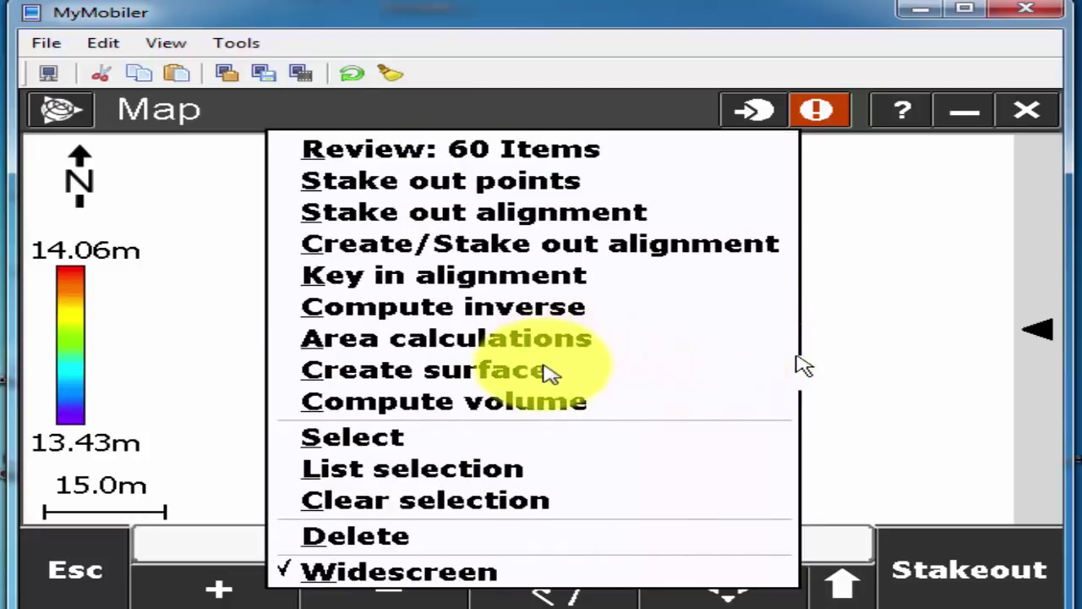
{"action": "left_click", "coordinate": [478, 376]}
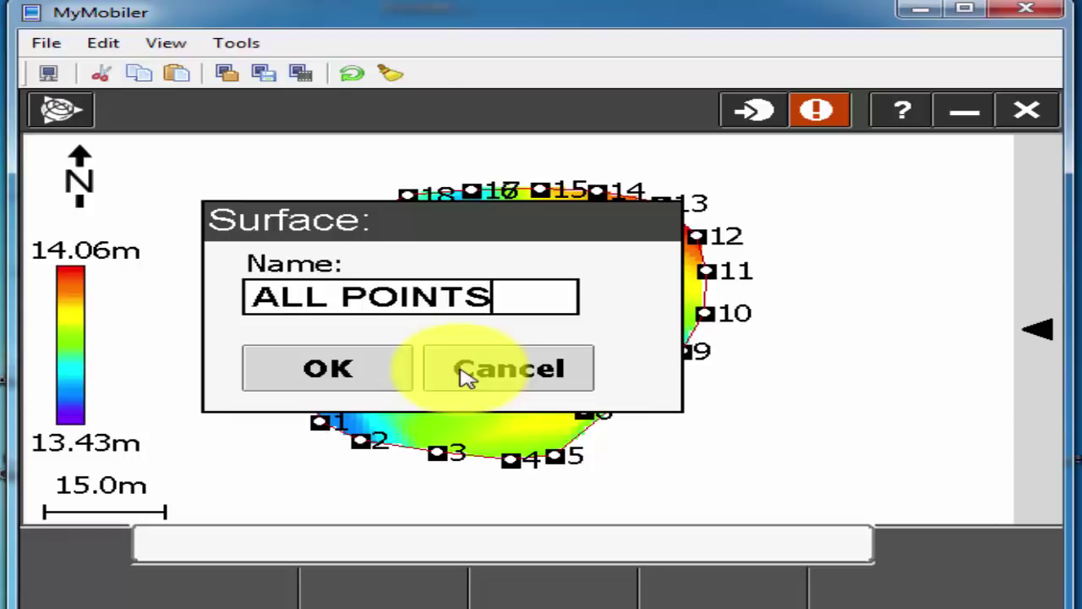
{"action": "left_click", "coordinate": [361, 390]}
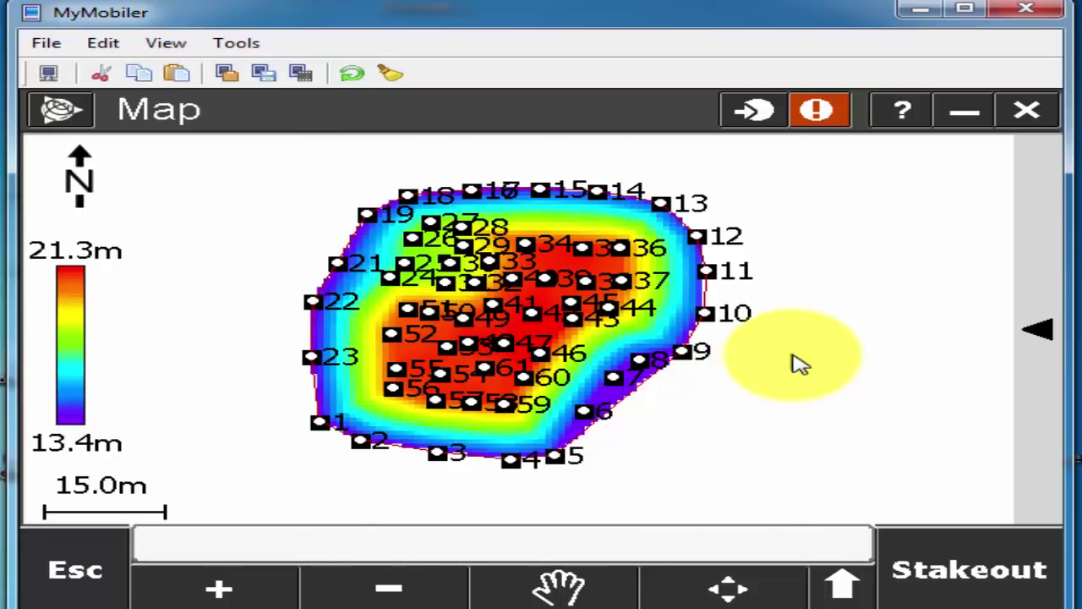
Step: Clear the point selection and open Cogo's Compute volume form with the Surface to surface method
{"action": "right_click", "coordinate": [799, 364]}
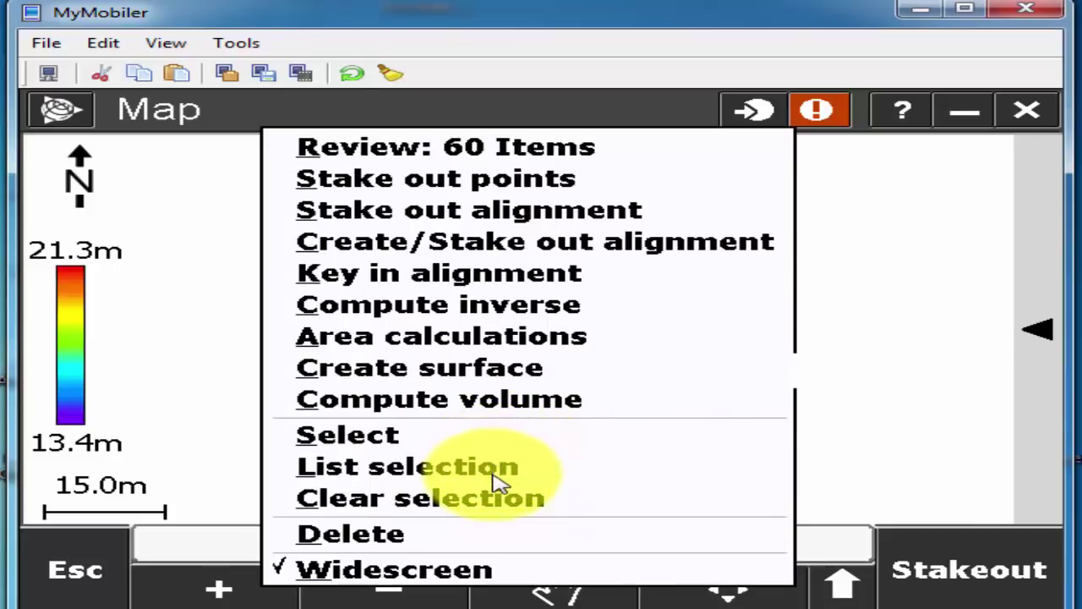
{"action": "left_click", "coordinate": [507, 499]}
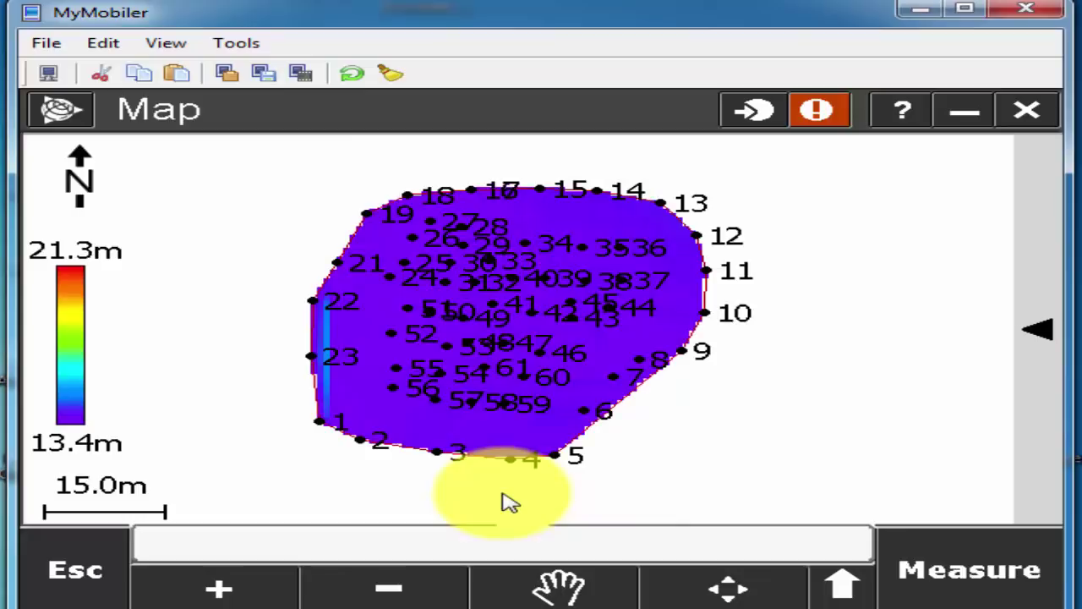
{"action": "left_click", "coordinate": [69, 570]}
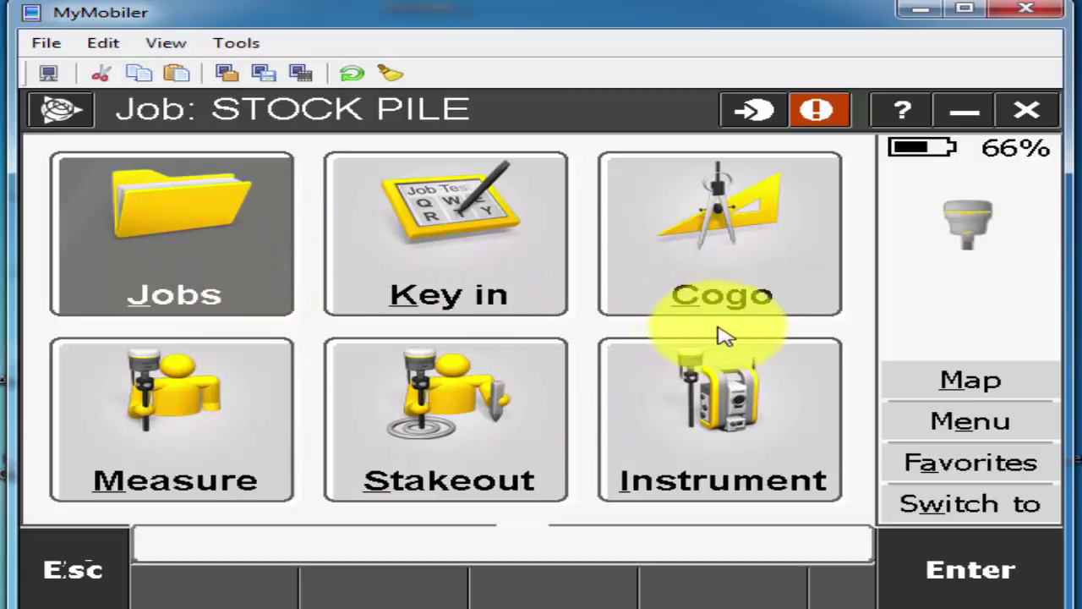
{"action": "left_click", "coordinate": [712, 285]}
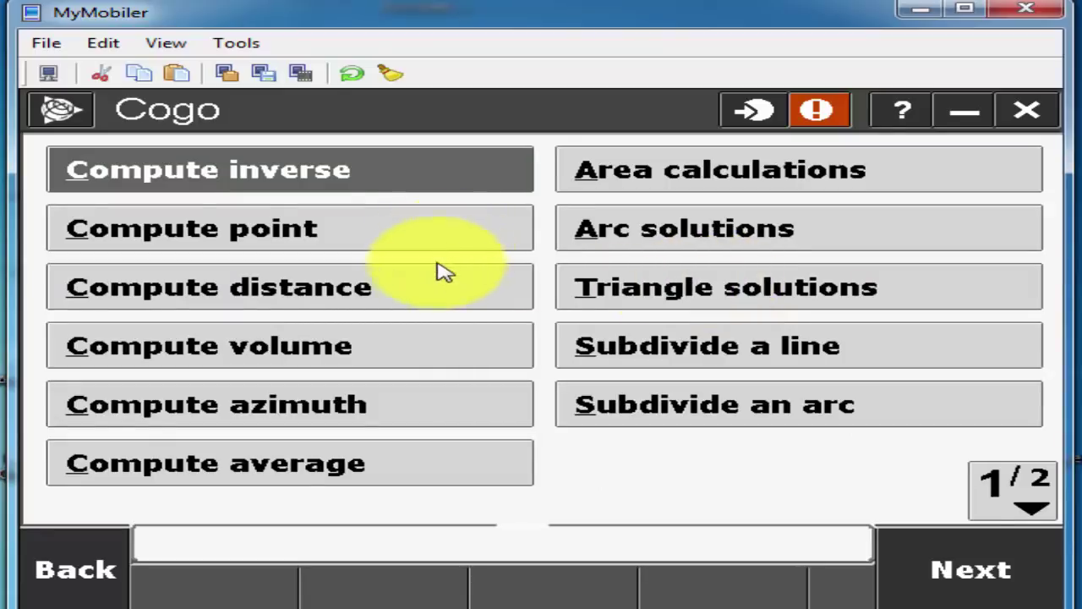
{"action": "left_click", "coordinate": [237, 353]}
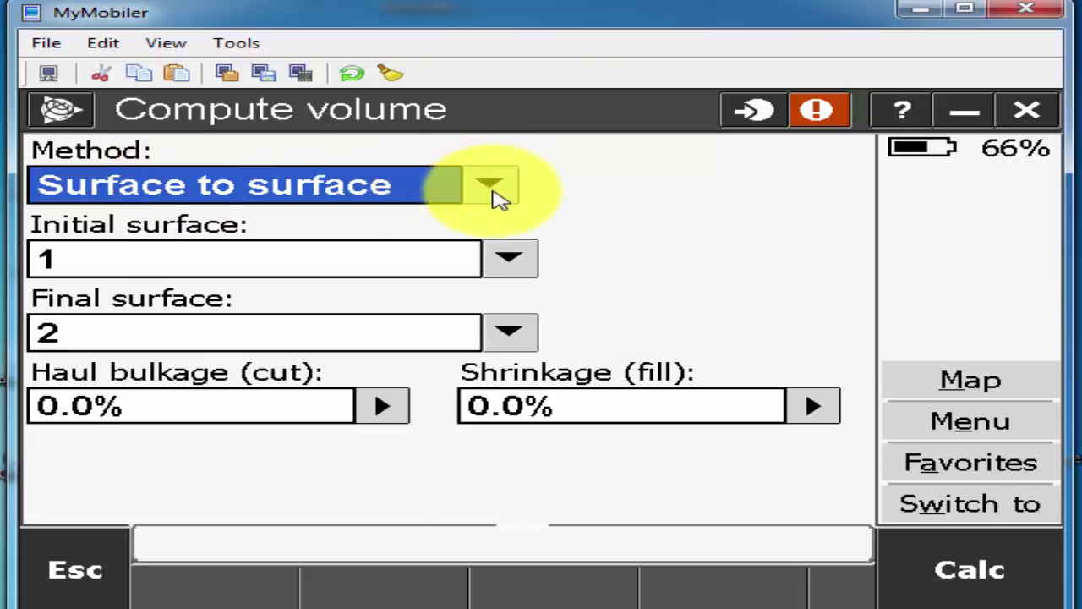
Step: Use Surface to surface, with LIMIT OF STOCK PILE as initial and ALL POINTS as final surface
{"action": "left_click", "coordinate": [493, 190]}
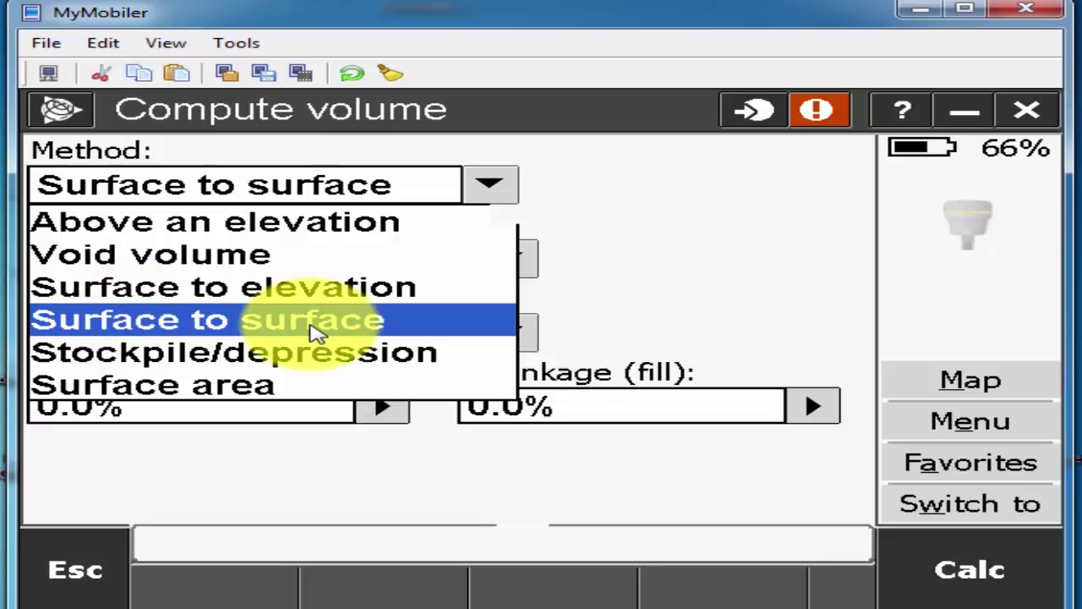
{"action": "left_click", "coordinate": [315, 331]}
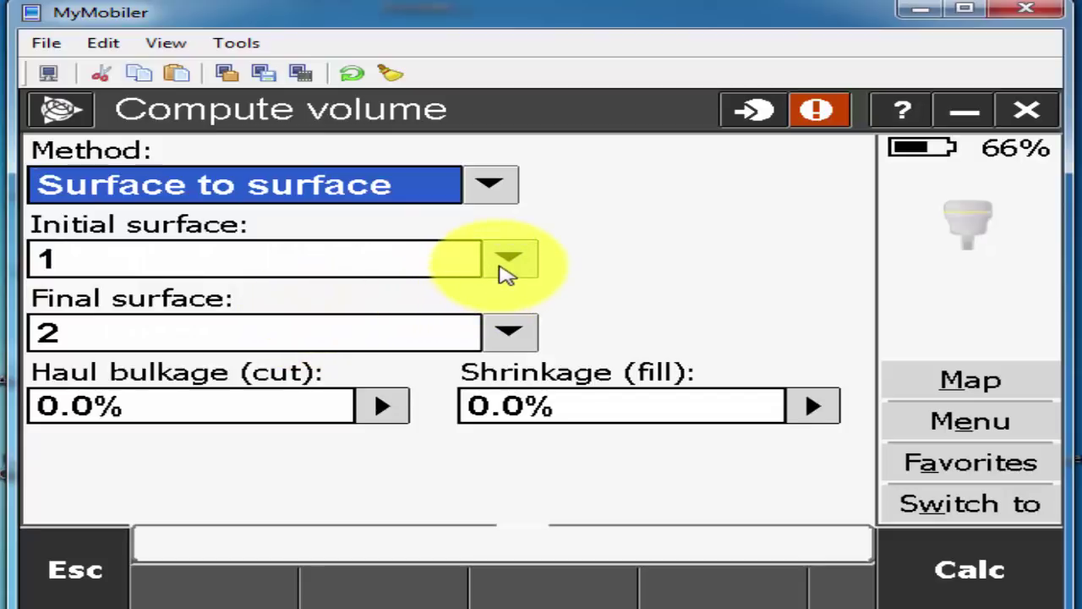
{"action": "left_click", "coordinate": [509, 260]}
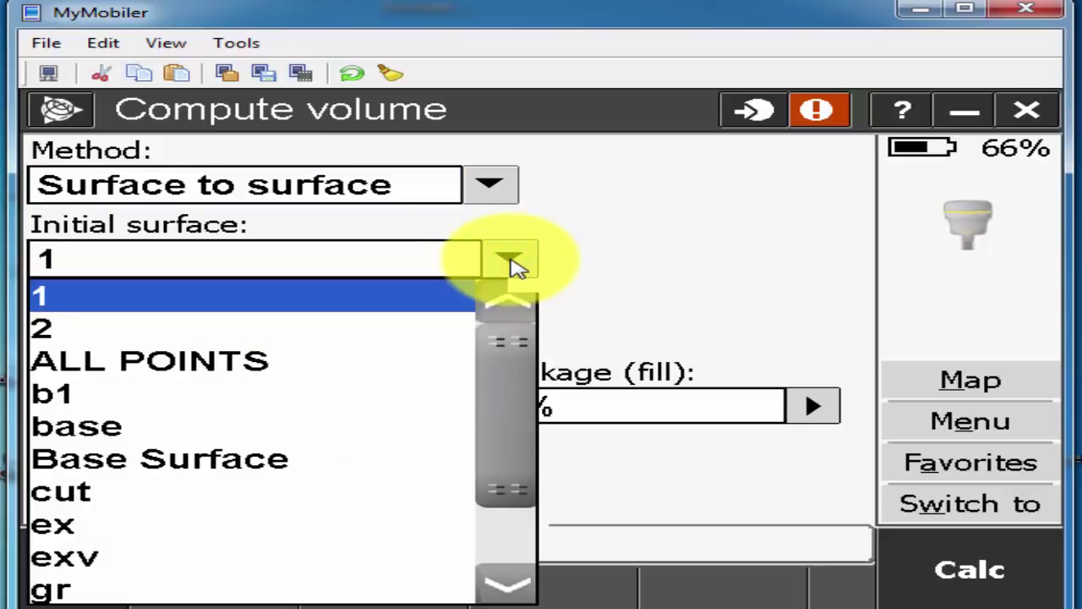
{"action": "left_click_drag", "start_coordinate": [508, 365], "coordinate": [535, 490]}
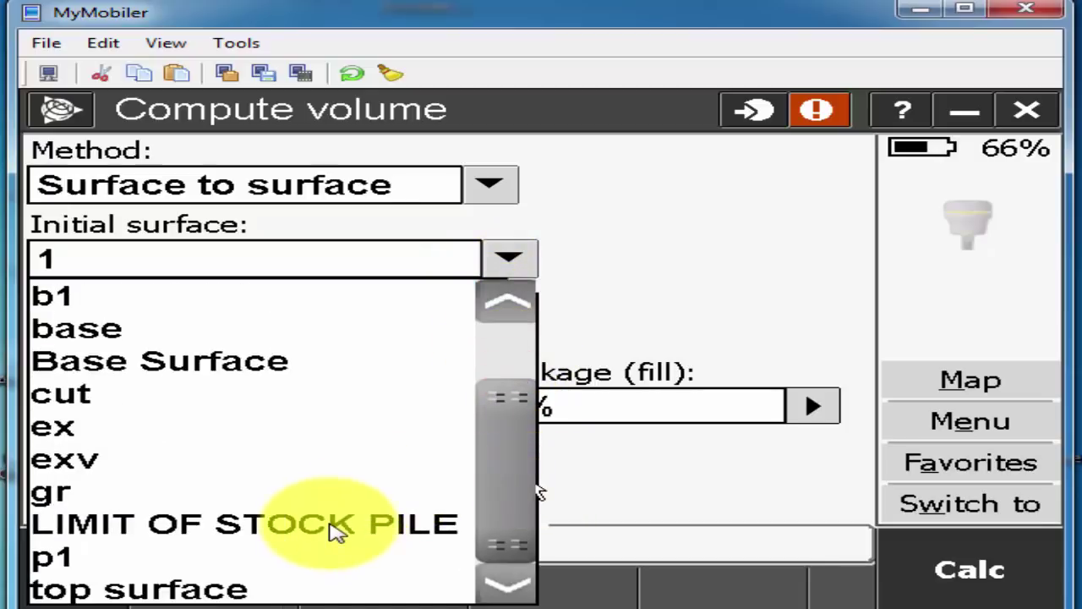
{"action": "left_click", "coordinate": [328, 526]}
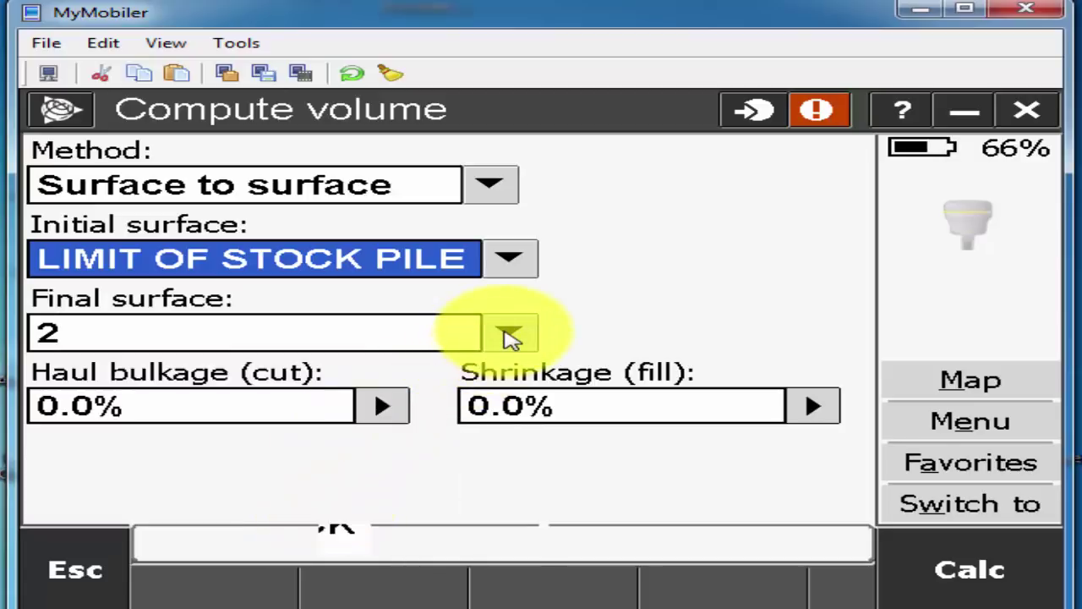
{"action": "left_click", "coordinate": [506, 334]}
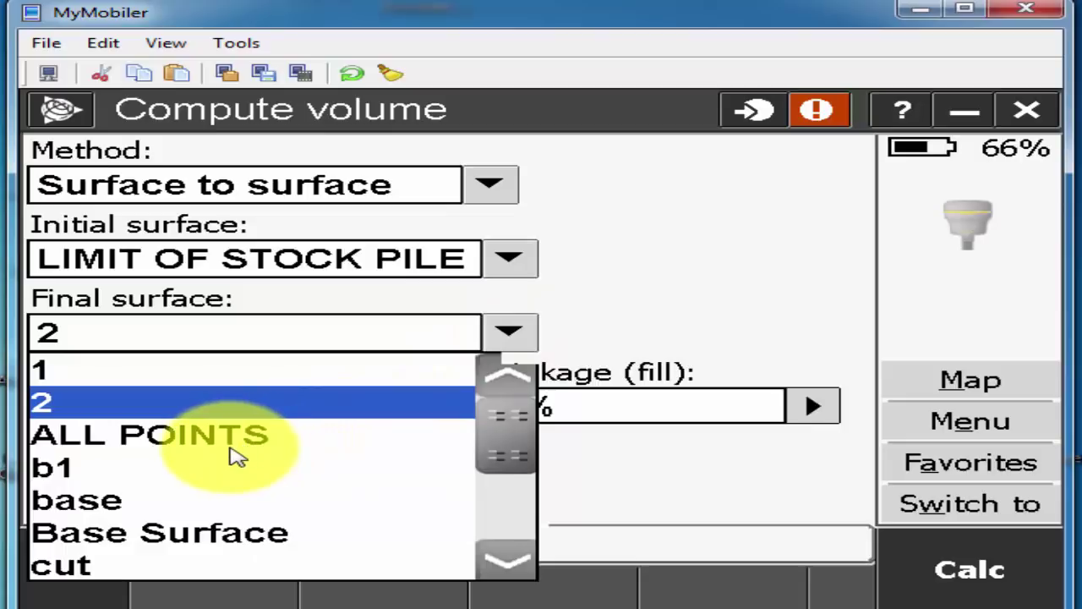
{"action": "left_click", "coordinate": [227, 450]}
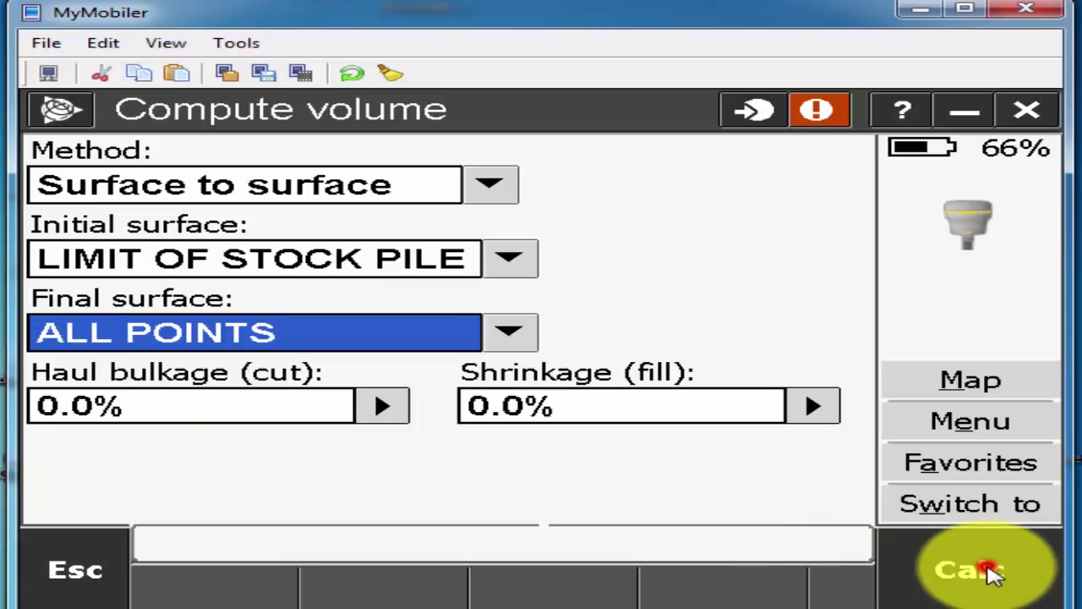
Step: Calculate and view page 2 results: 7916.372m³ fill, 1839.630m² fill area, 53.233m² cut area
{"action": "left_click", "coordinate": [968, 570]}
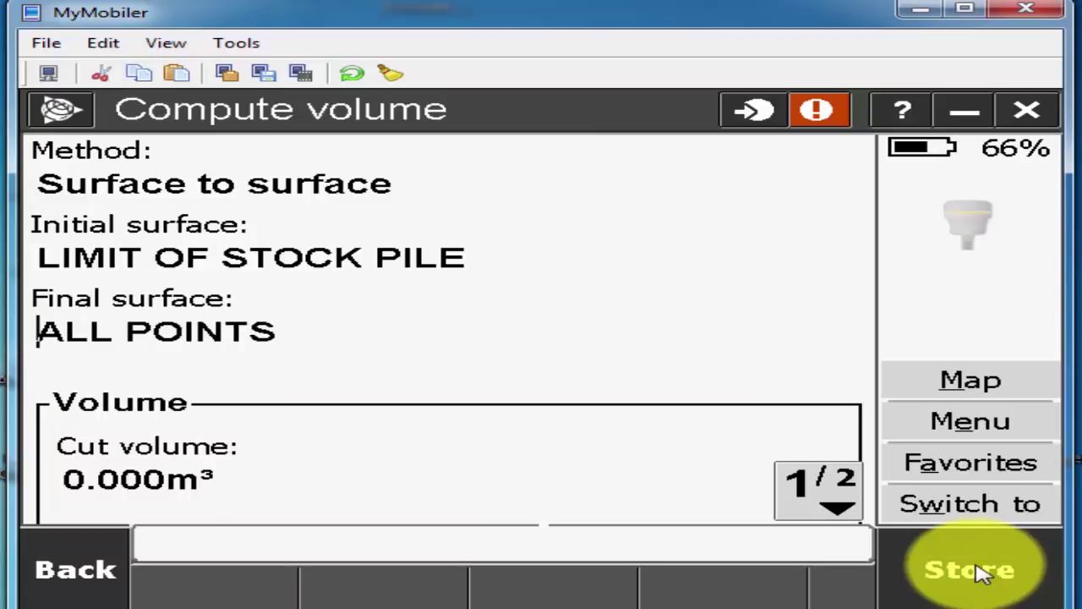
{"action": "left_click", "coordinate": [791, 475]}
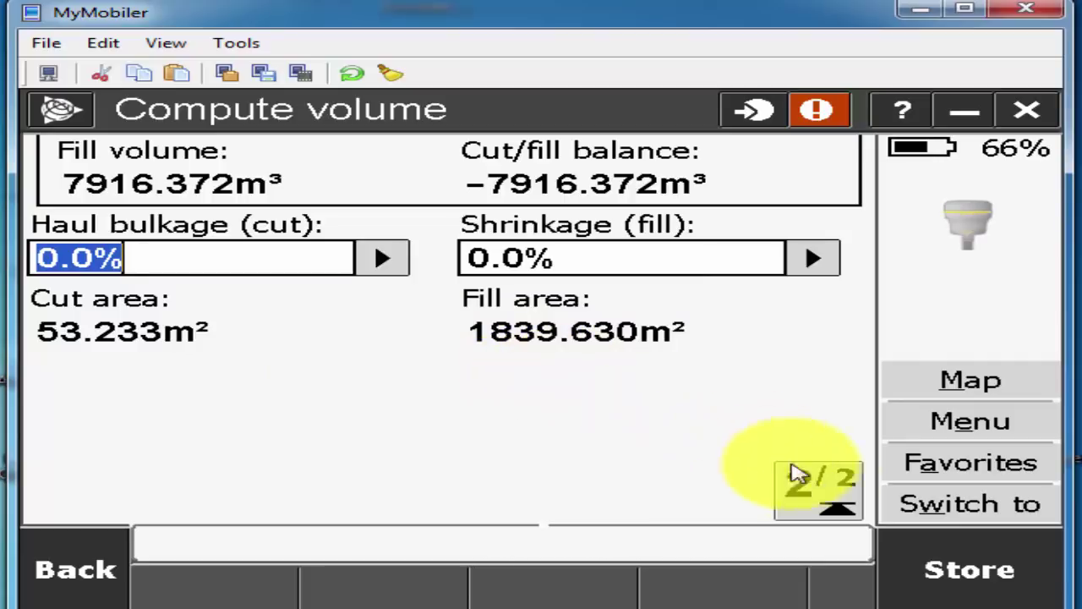
{"action": "left_click", "coordinate": [827, 501]}
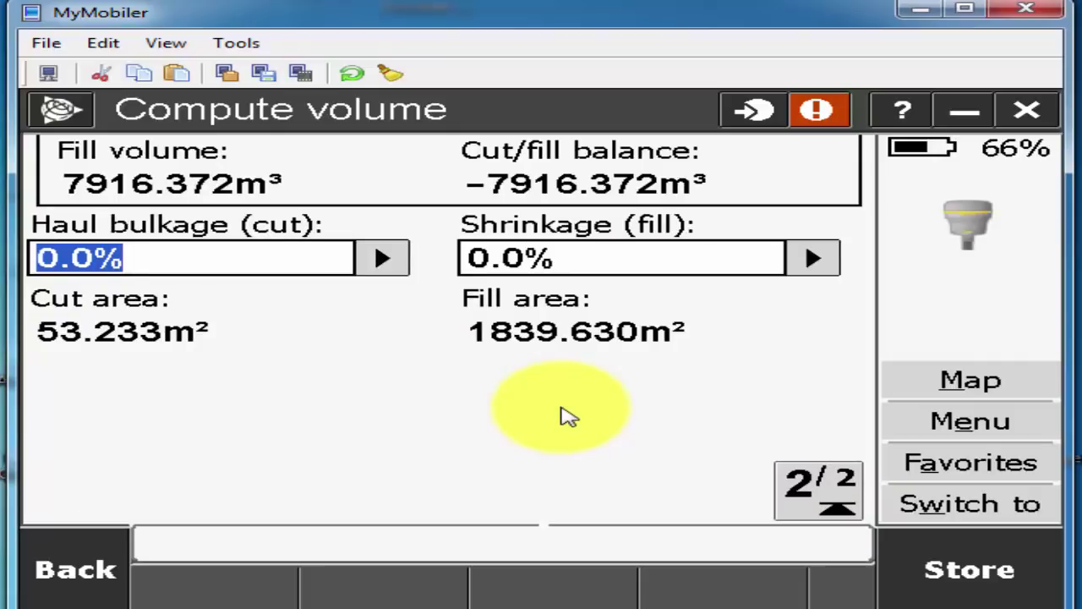
{"action": "key", "text": "Tab"}
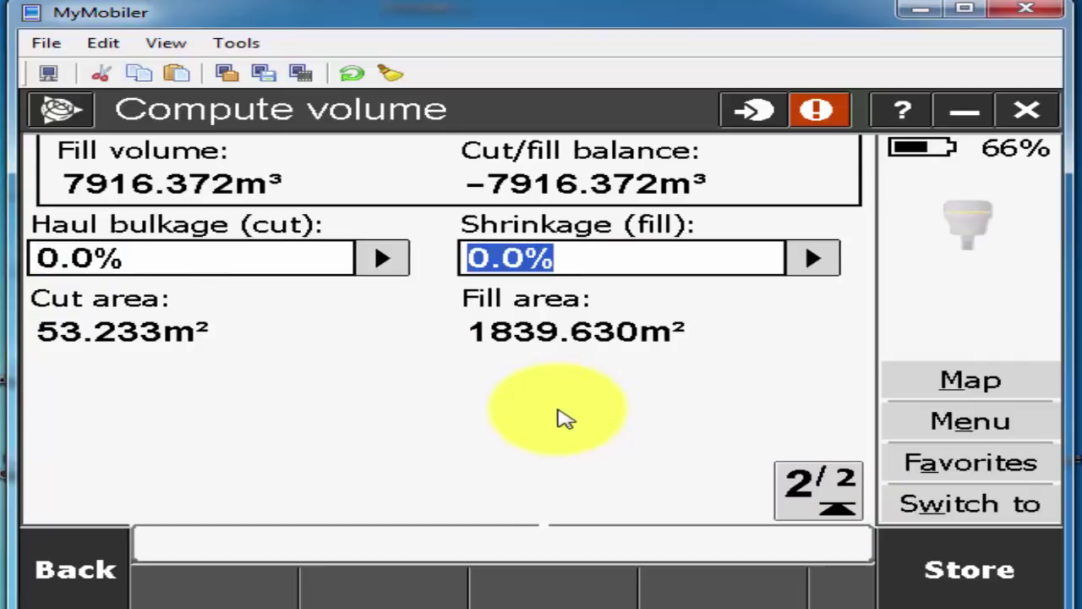